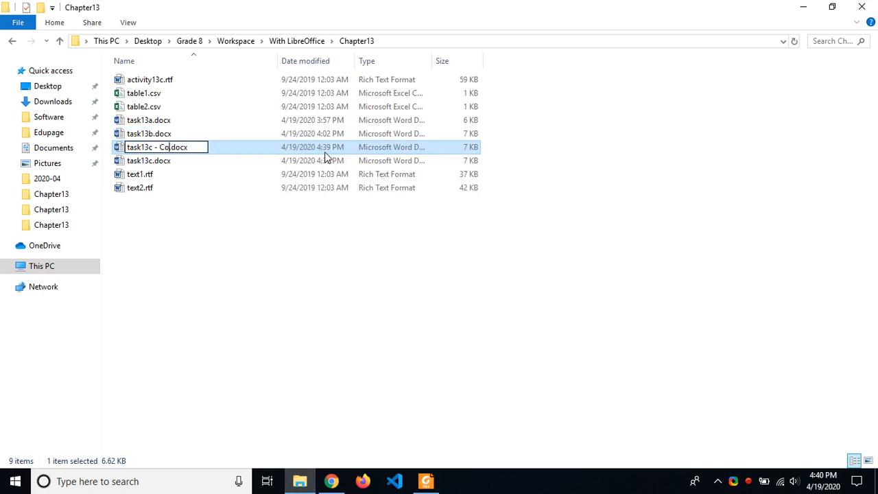
Rename the copied task13c document as task13d.docx.
{"action": "key", "text": "BackSpace"}
{"action": "key", "text": "BackSpace"}
{"action": "key", "text": "BackSpace"}
{"action": "key", "text": "BackSpace"}
{"action": "key", "text": "BackSpace"}
{"action": "key", "text": "BackSpace"}
{"action": "type", "text": "d"}
{"action": "key", "text": "Return"}
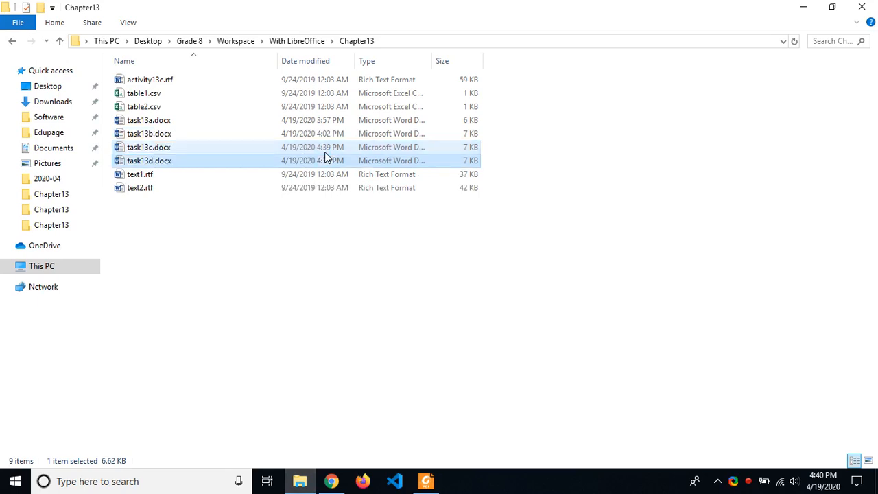
Open task13d.docx in LibreOffice Writer.
{"action": "right_click", "coordinate": [261, 156]}
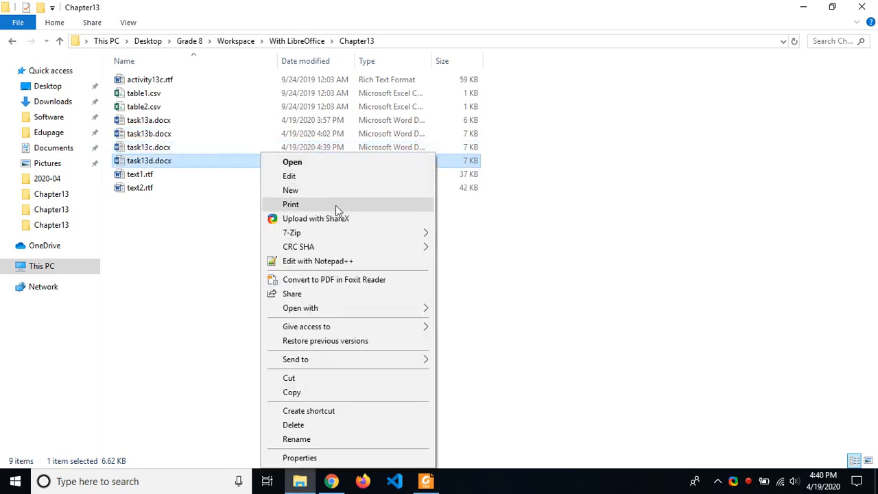
{"action": "mouse_move", "coordinate": [356, 309]}
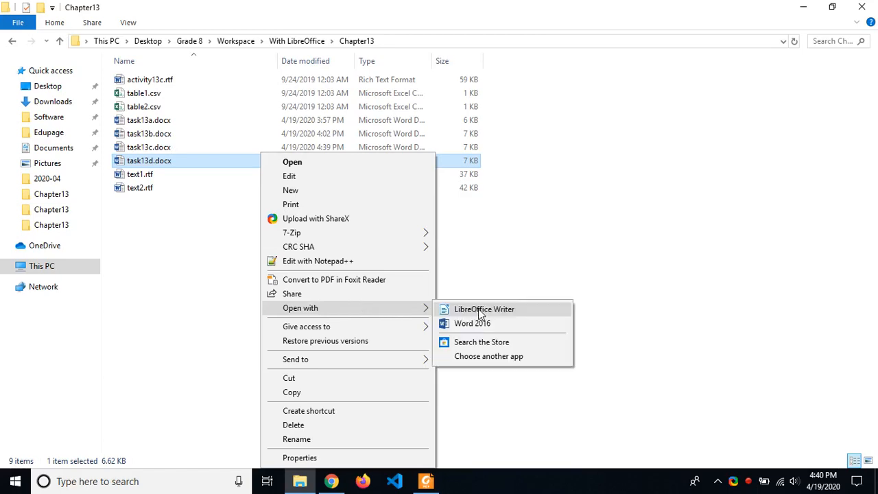
{"action": "left_click", "coordinate": [480, 311]}
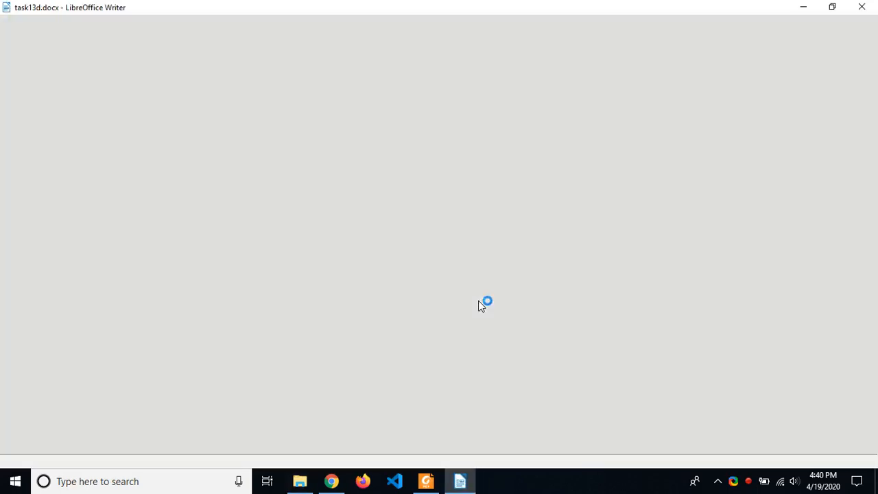
{"action": "scroll", "coordinate": [479, 301], "scroll_direction": "down", "scroll_amount": 12}
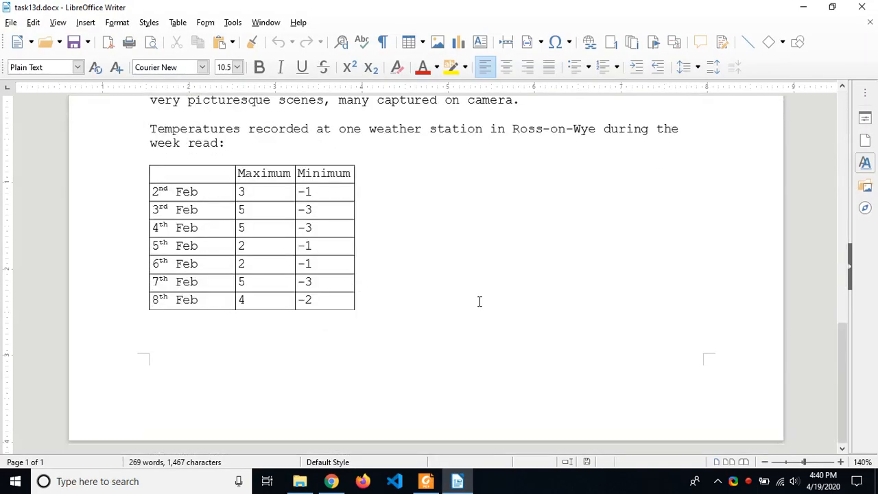
Review the Task 13d instructions in Foxit Reader, temporarily underlining "text wraps within a cell", and return to LibreOffice Writer.
{"action": "key", "text": "alt+Tab"}
{"action": "key", "text": "alt+Tab"}
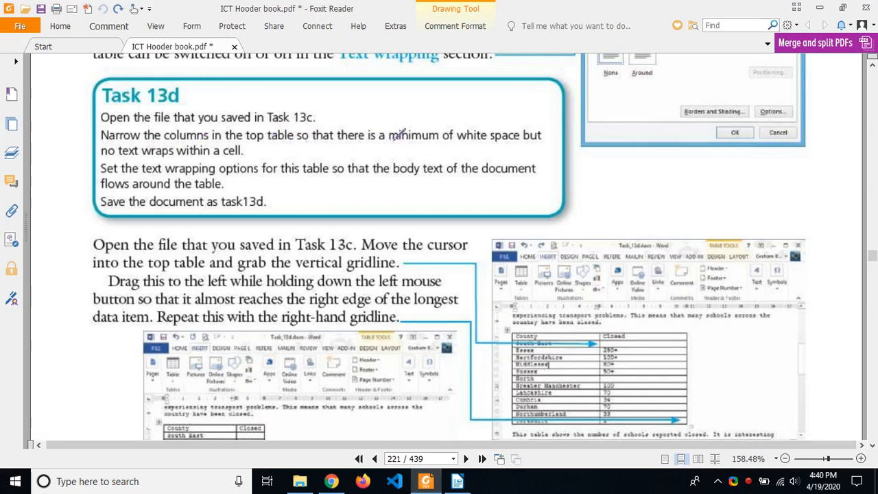
{"action": "left_click_drag", "start_coordinate": [118, 157], "coordinate": [244, 157]}
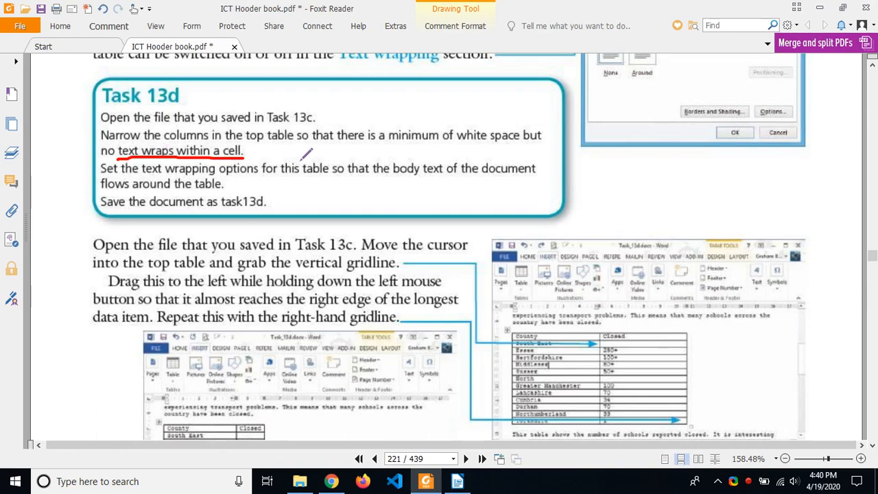
{"action": "key", "text": "ctrl+z"}
{"action": "key", "text": "alt+Tab"}
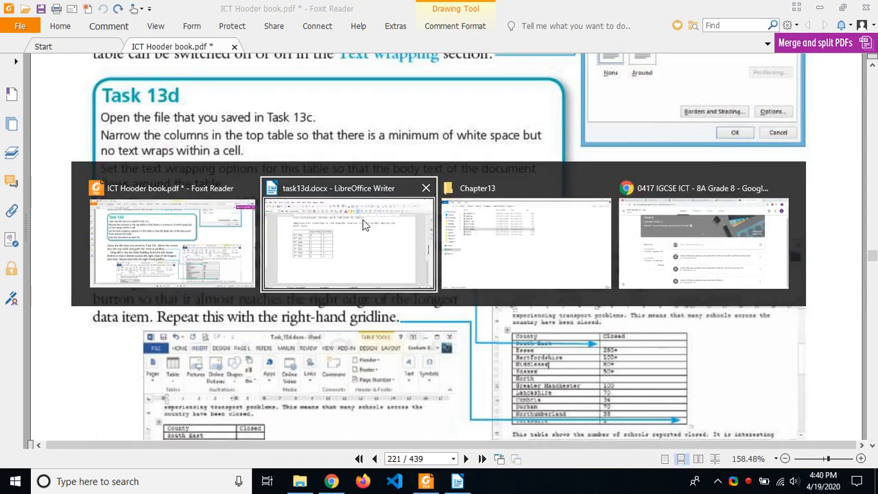
Try narrowing the County column of the top table far enough that "Greater Manchester" wraps within its cell.
{"action": "scroll", "coordinate": [319, 188], "scroll_direction": "up", "scroll_amount": 5}
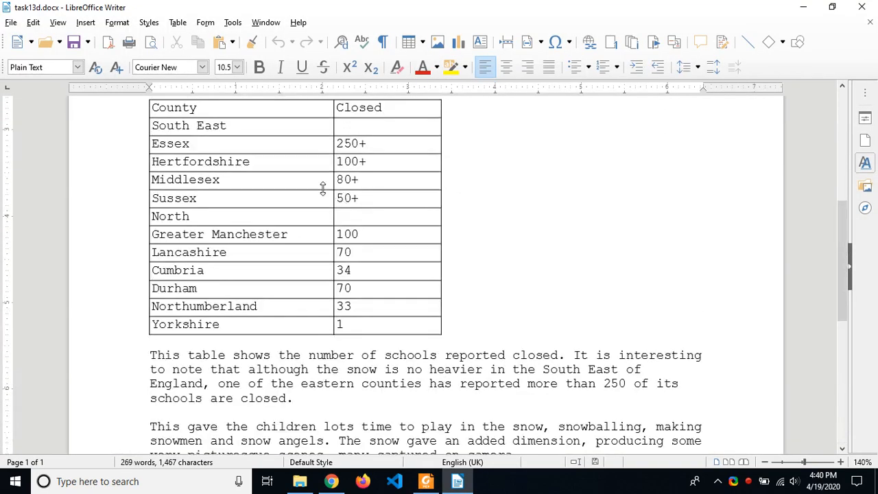
{"action": "scroll", "coordinate": [316, 188], "scroll_direction": "up", "scroll_amount": 1}
{"action": "left_click_drag", "start_coordinate": [332, 206], "coordinate": [279, 215]}
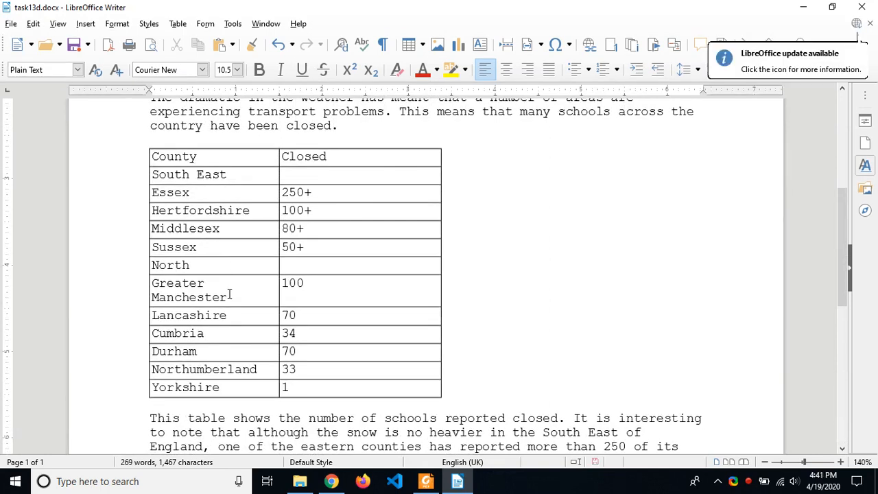
{"action": "left_click_drag", "start_coordinate": [230, 295], "coordinate": [151, 282]}
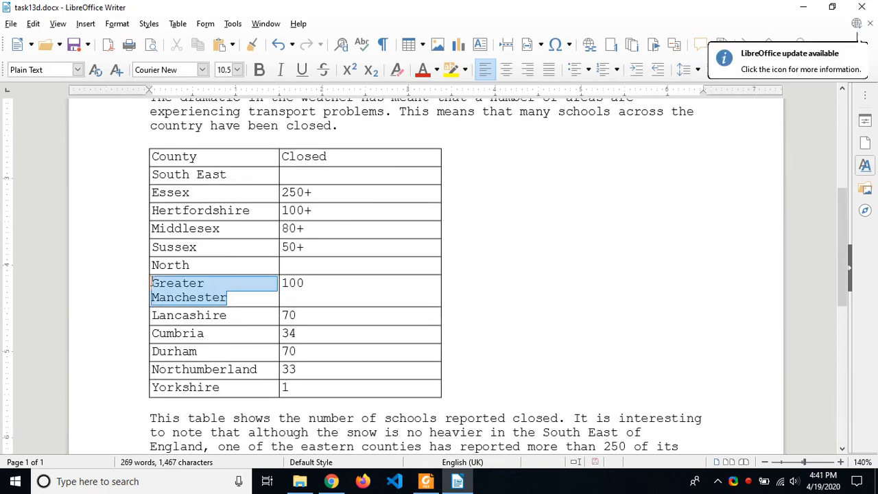
{"action": "left_click", "coordinate": [233, 298]}
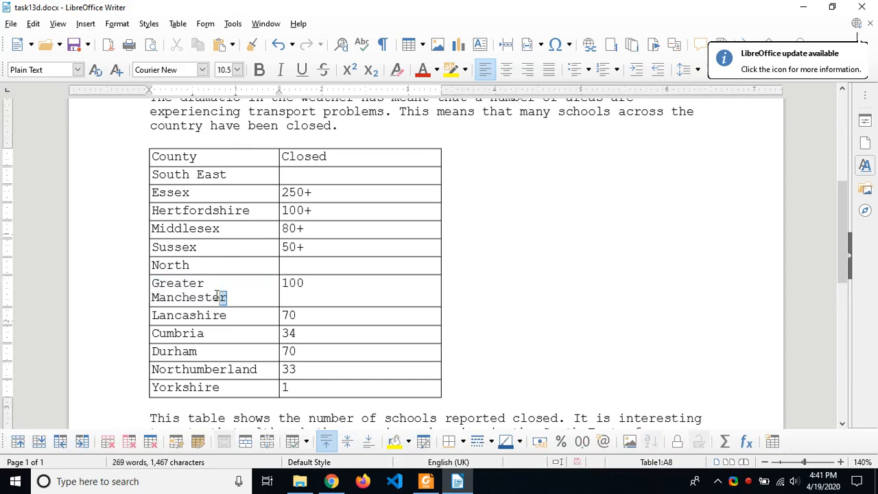
{"action": "triple_click", "coordinate": [172, 286]}
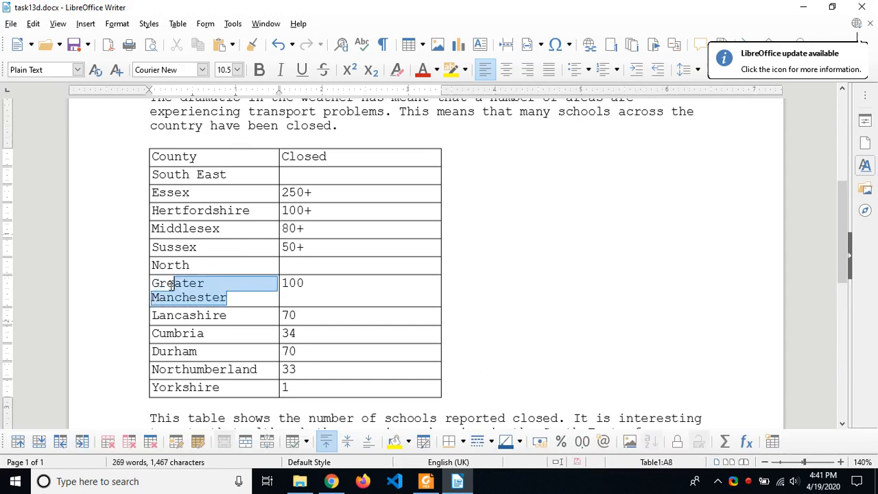
{"action": "left_click", "coordinate": [232, 297]}
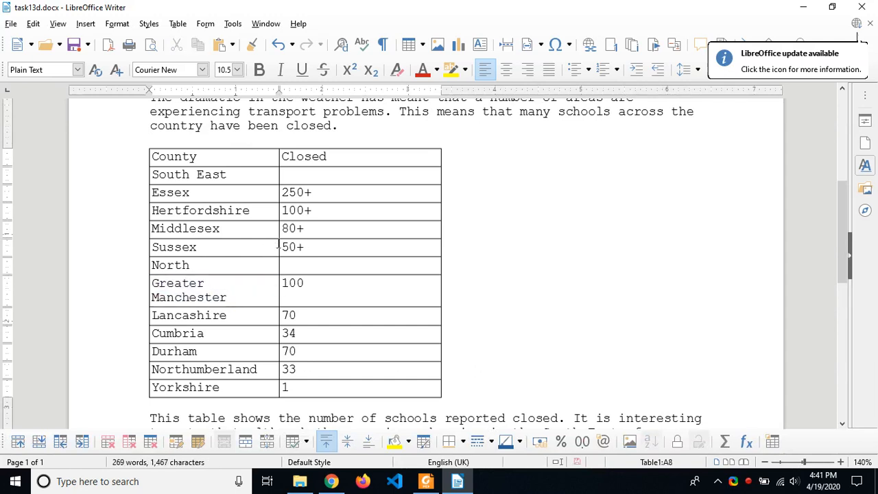
Resize the County column to just fit "Greater Manchester" on one line and narrow the Closed column close to its heading.
{"action": "left_click_drag", "start_coordinate": [278, 245], "coordinate": [311, 245]}
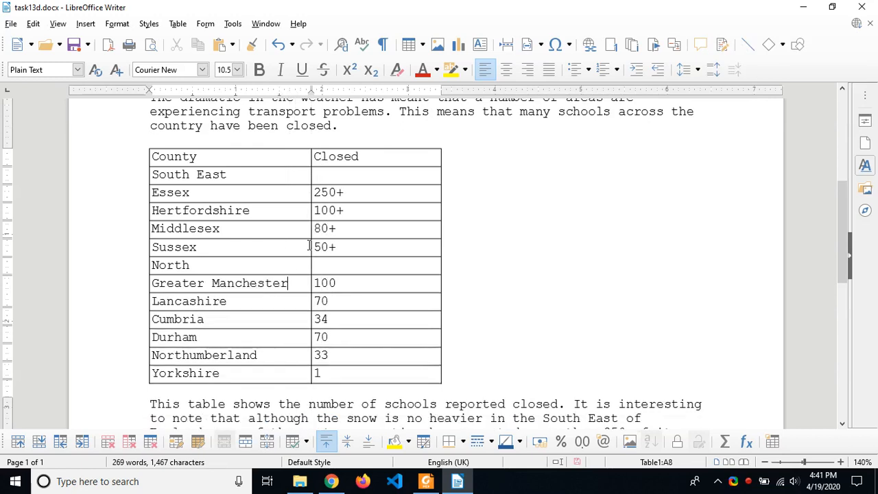
{"action": "left_click", "coordinate": [302, 243]}
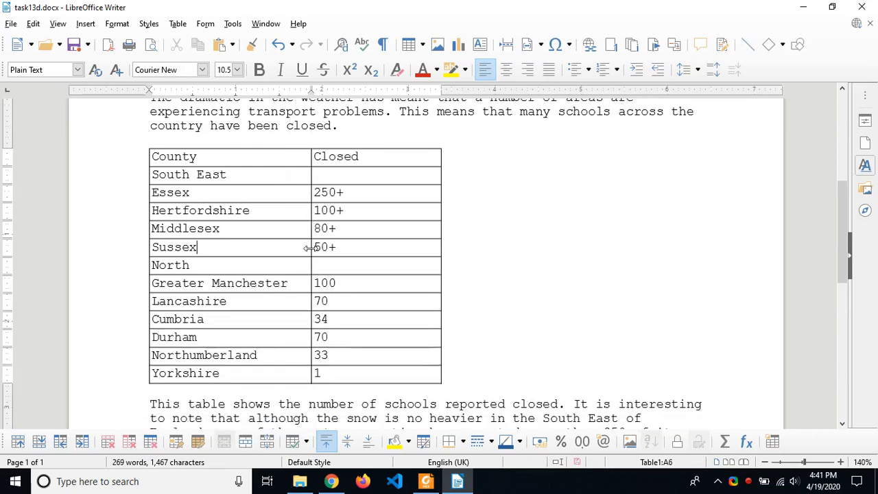
{"action": "left_click_drag", "start_coordinate": [310, 247], "coordinate": [295, 248]}
{"action": "left_click", "coordinate": [283, 283]}
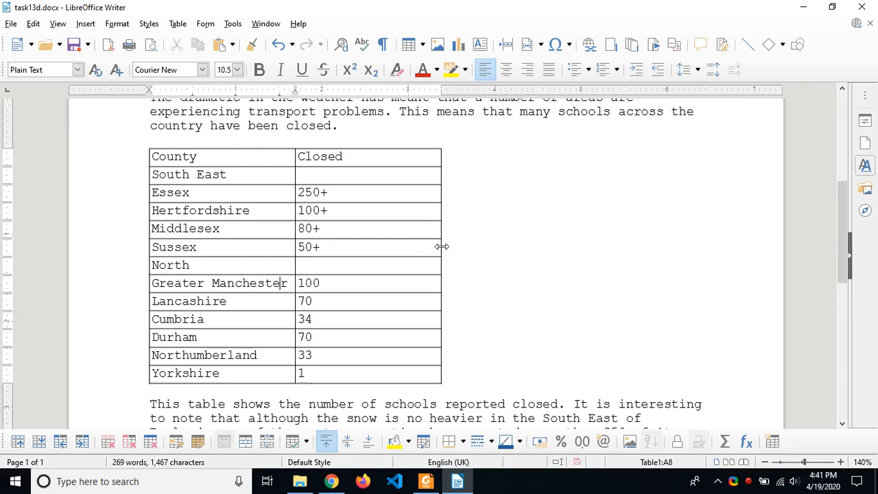
{"action": "left_click_drag", "start_coordinate": [441, 246], "coordinate": [352, 251]}
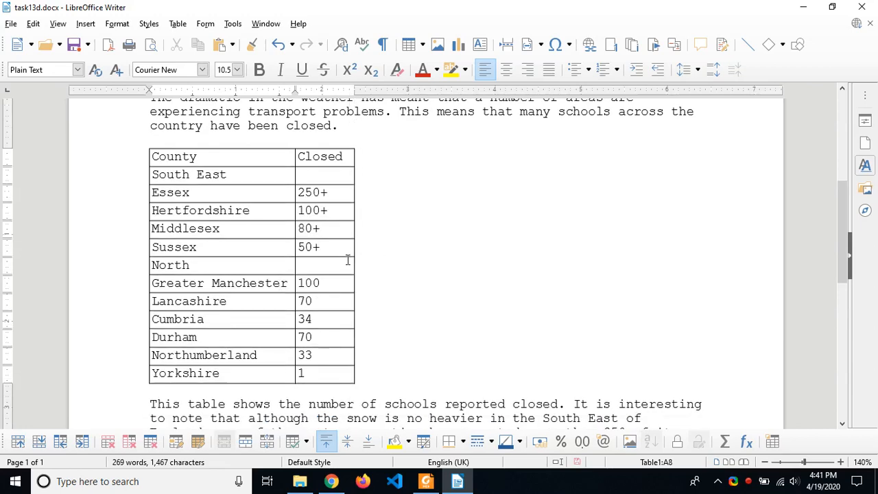
Switch to Foxit Reader, draw a tick on the column-narrowing instruction of Task 13d, and return to LibreOffice Writer.
{"action": "key", "text": "alt+Tab"}
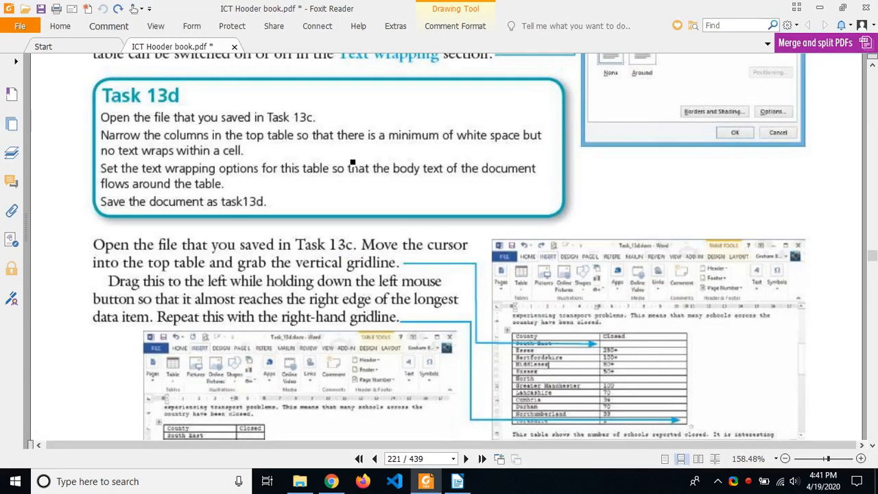
{"action": "left_click_drag", "start_coordinate": [314, 134], "coordinate": [337, 126]}
{"action": "key", "text": "alt+Tab"}
{"action": "key", "text": "alt+Tab"}
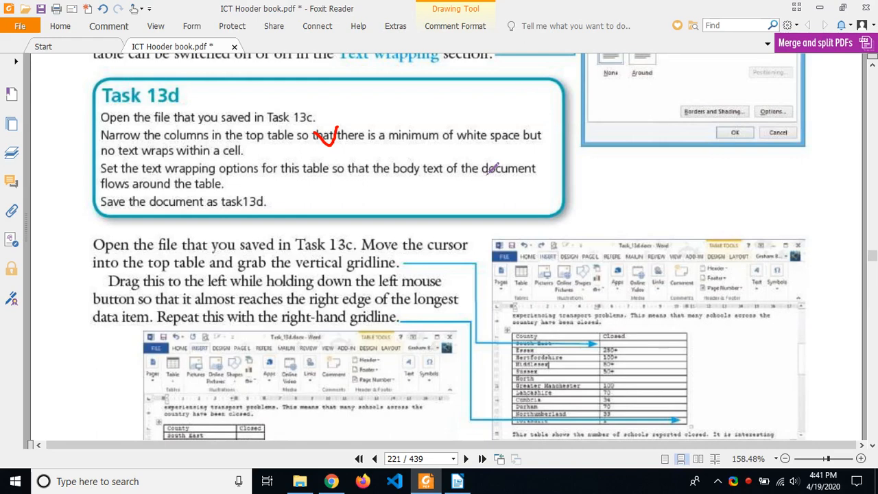
{"action": "key", "text": "alt+Tab"}
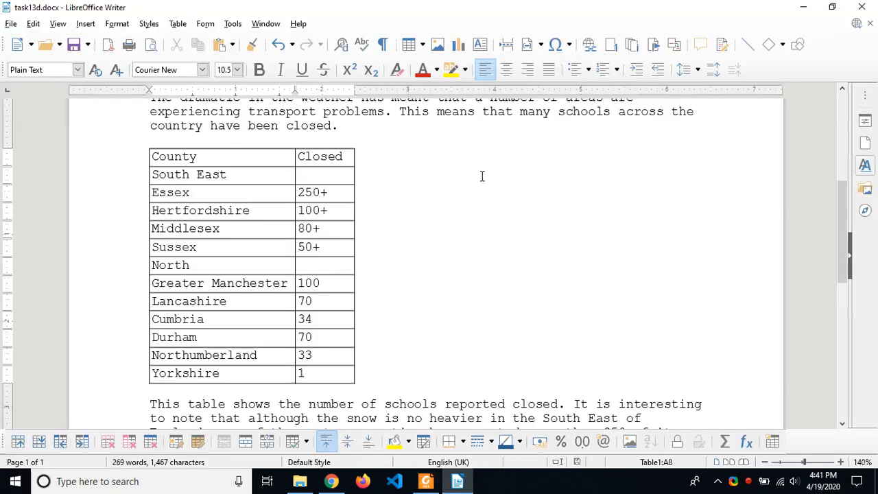
Examine the whole top table and the paragraph below it that has to flow around the table.
{"action": "left_click", "coordinate": [165, 156]}
{"action": "left_click_drag", "start_coordinate": [192, 156], "coordinate": [338, 373]}
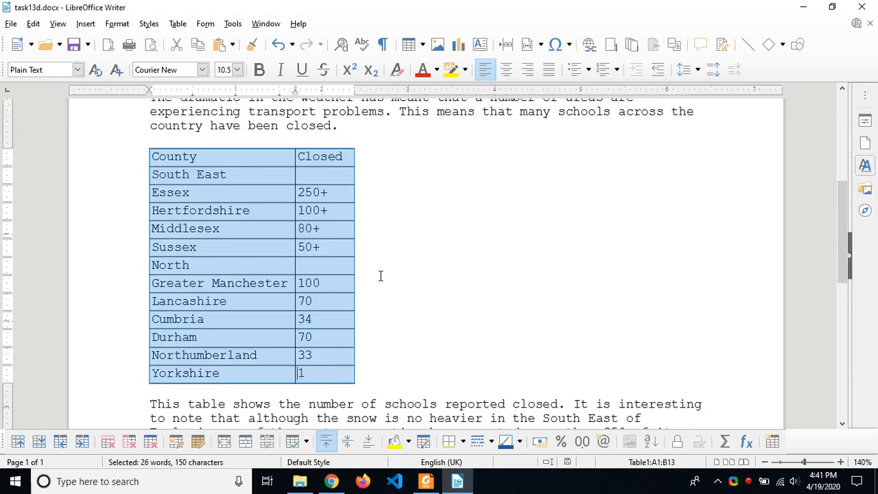
{"action": "scroll", "coordinate": [382, 276], "scroll_direction": "down", "scroll_amount": 2}
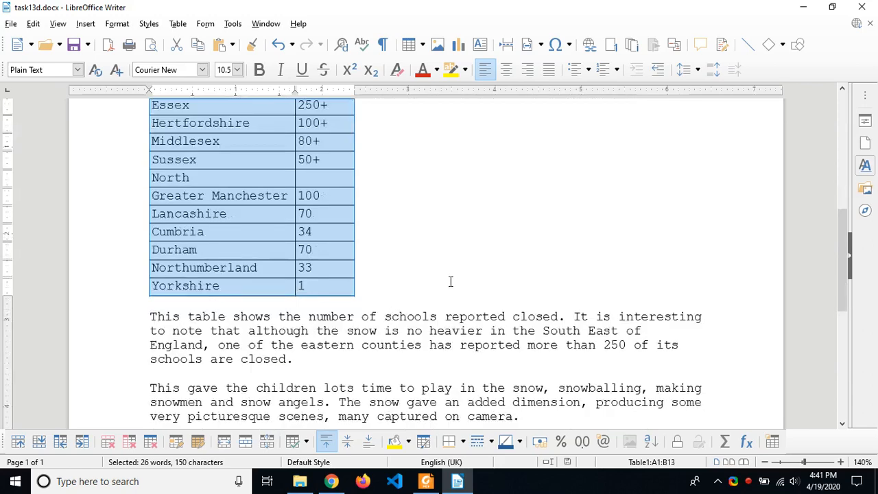
{"action": "left_click_drag", "start_coordinate": [159, 314], "coordinate": [304, 360]}
{"action": "left_click", "coordinate": [526, 261]}
{"action": "scroll", "coordinate": [532, 267], "scroll_direction": "up", "scroll_amount": 2}
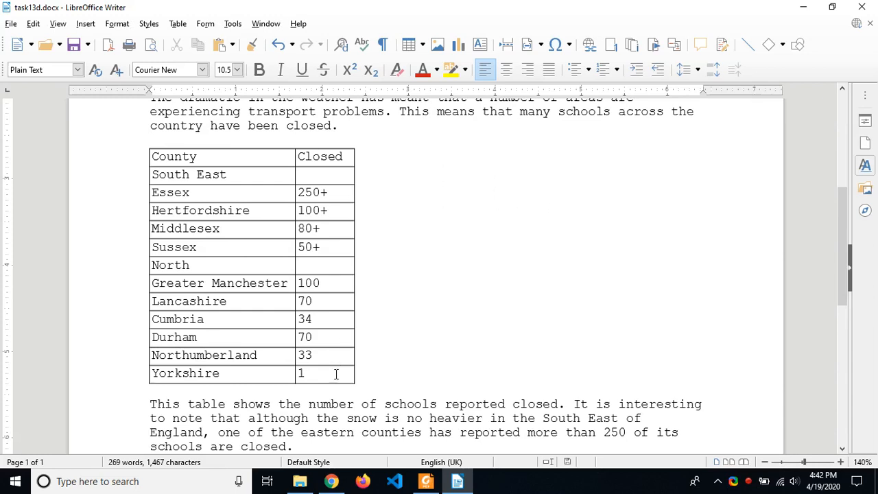
{"action": "left_click_drag", "start_coordinate": [322, 376], "coordinate": [168, 159]}
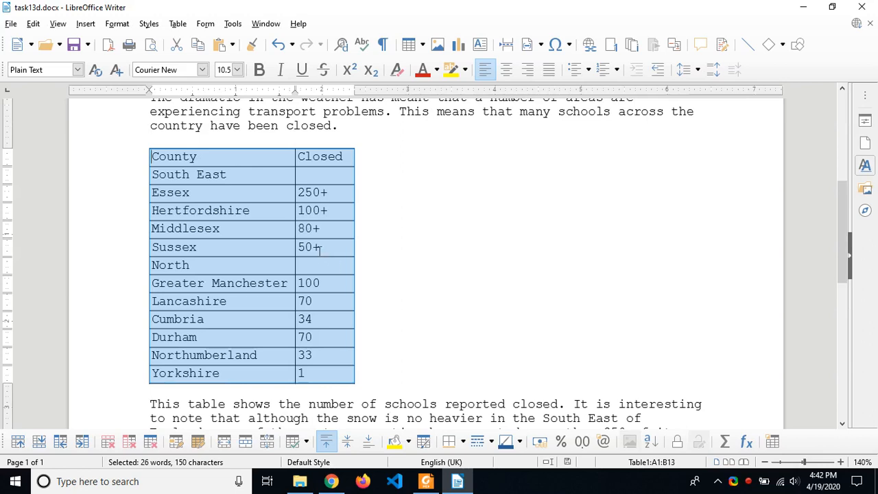
{"action": "left_click", "coordinate": [252, 235]}
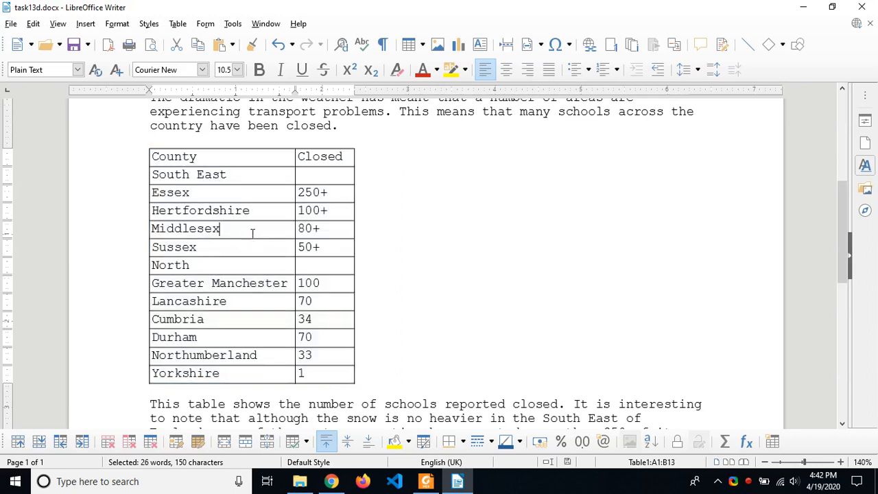
Try deleting all selected cells of the top table, and undo the deletion.
{"action": "left_click", "coordinate": [215, 158]}
{"action": "left_click_drag", "start_coordinate": [152, 157], "coordinate": [400, 294]}
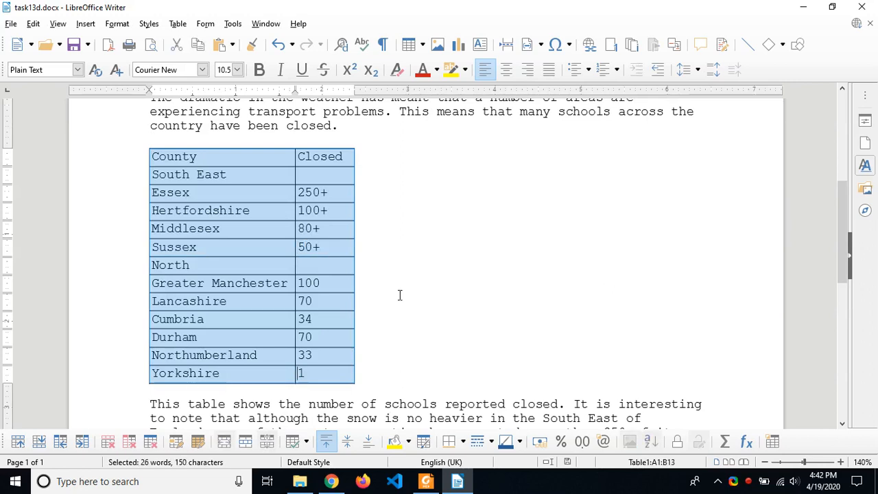
{"action": "key", "text": "Delete"}
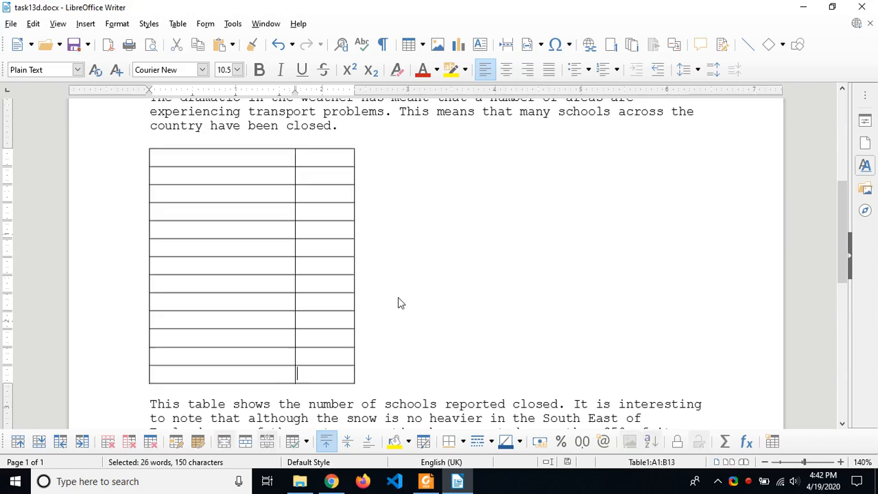
{"action": "key", "text": "ctrl+z"}
{"action": "left_click", "coordinate": [396, 297]}
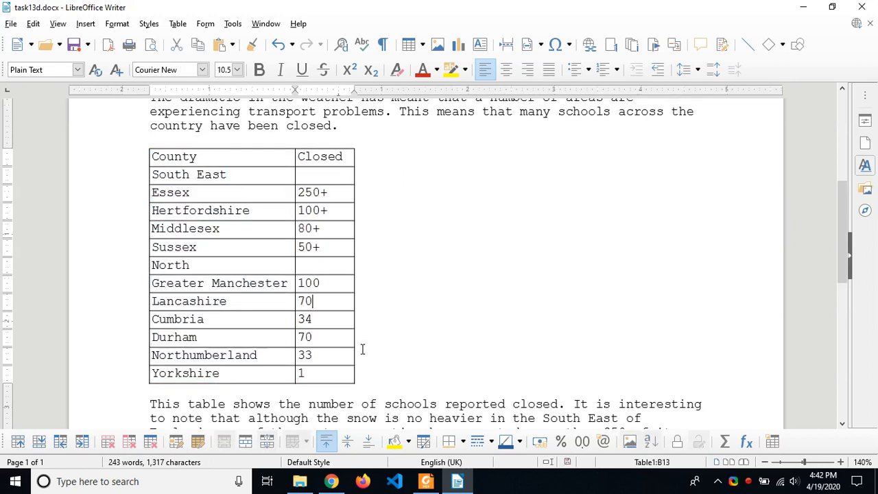
Remove the entire County and Closed table together with the blank line above it.
{"action": "key", "text": "ctrl+a"}
{"action": "key", "text": "ctrl+a"}
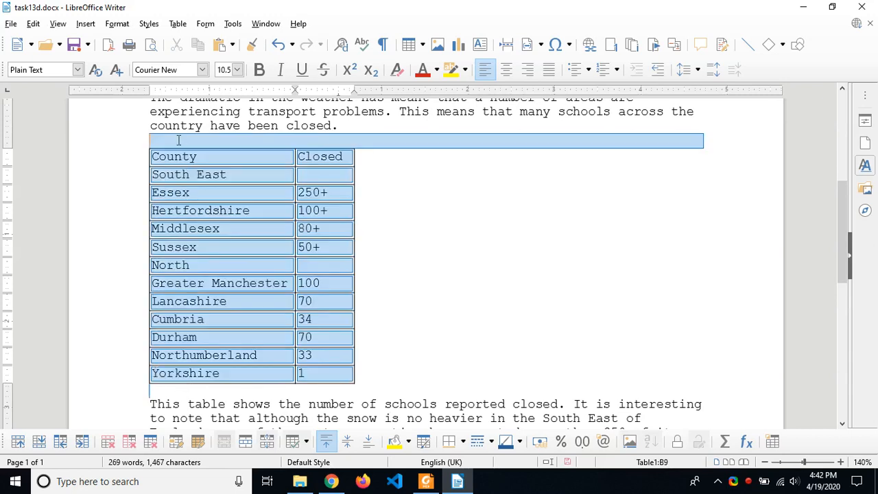
{"action": "left_click", "coordinate": [363, 139]}
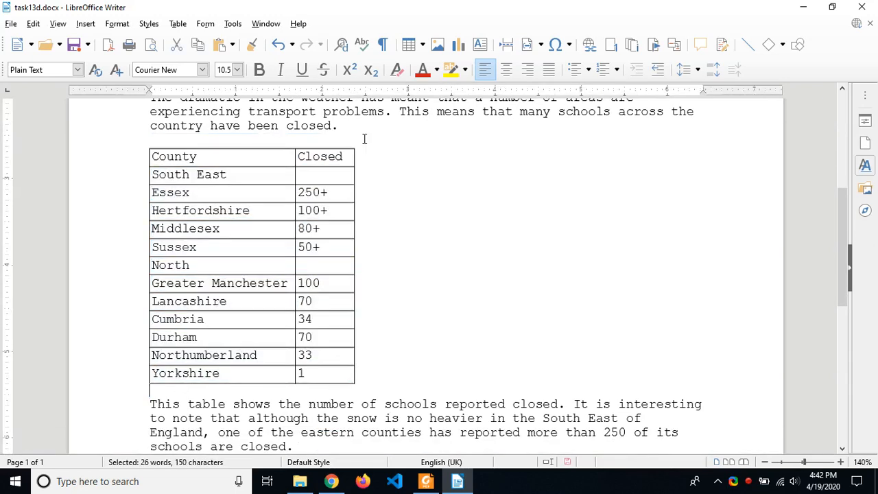
{"action": "left_click", "coordinate": [152, 144], "text": "shift"}
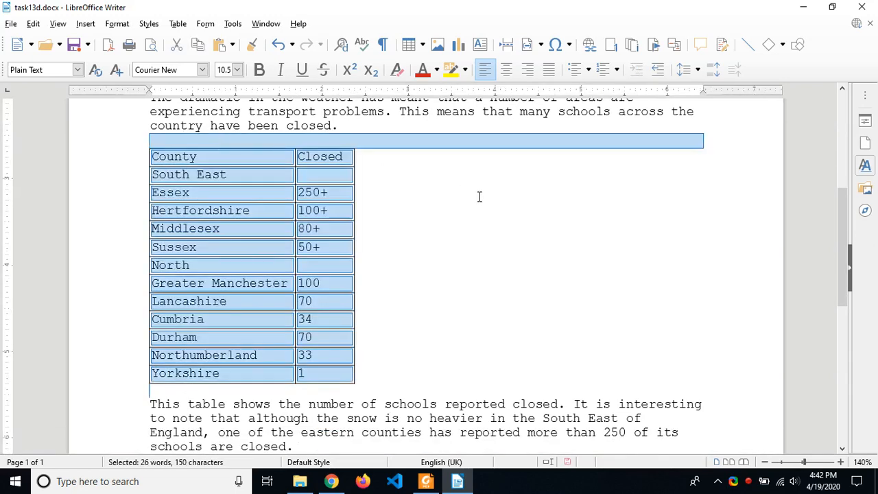
{"action": "key", "text": "Delete"}
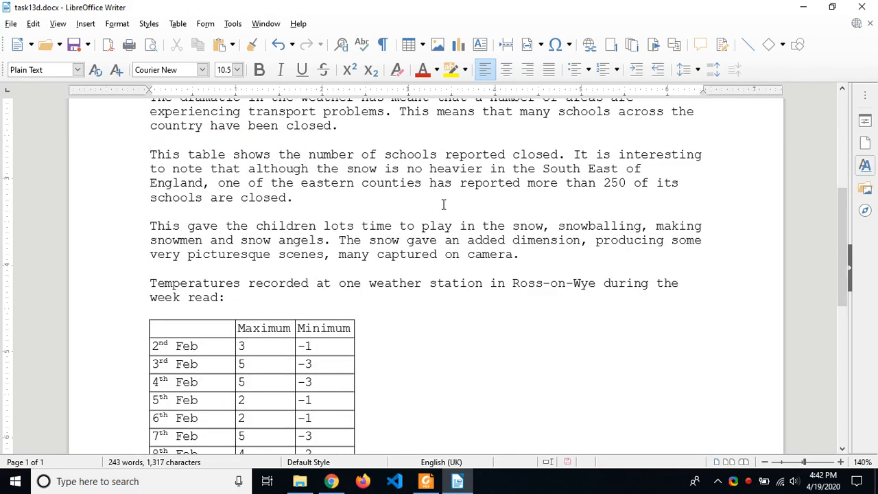
Insert a left-aligned frame anchored to paragraph in a new blank line above the "This table shows" paragraph.
{"action": "key", "text": "Return"}
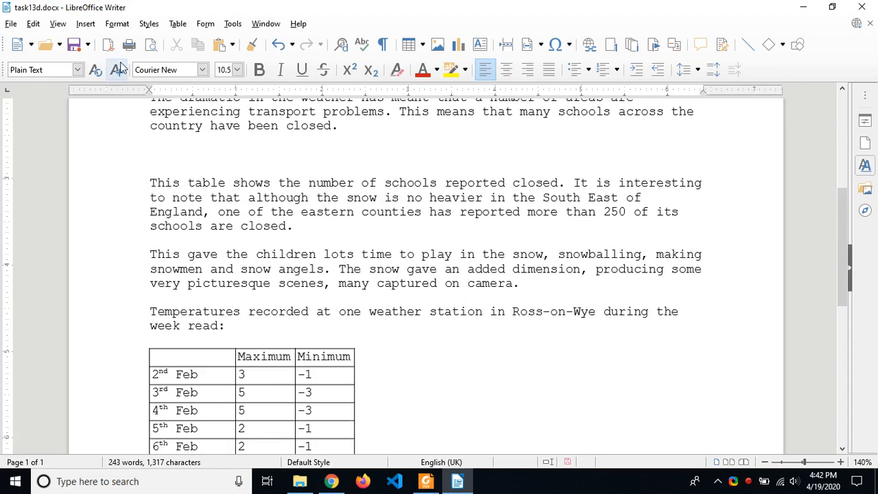
{"action": "left_click", "coordinate": [85, 25]}
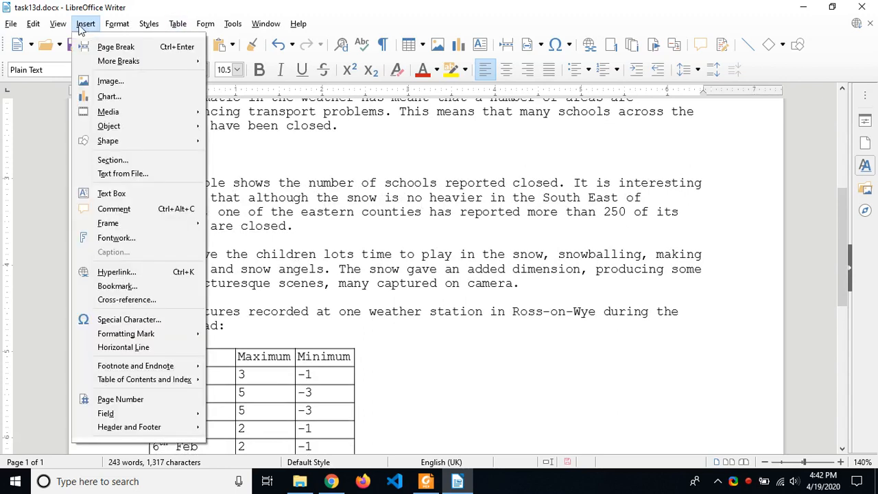
{"action": "mouse_move", "coordinate": [162, 223]}
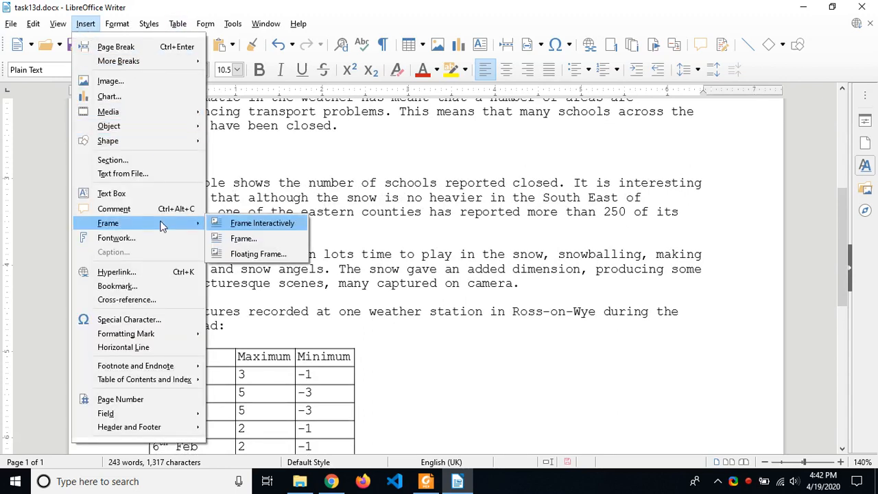
{"action": "left_click", "coordinate": [252, 243]}
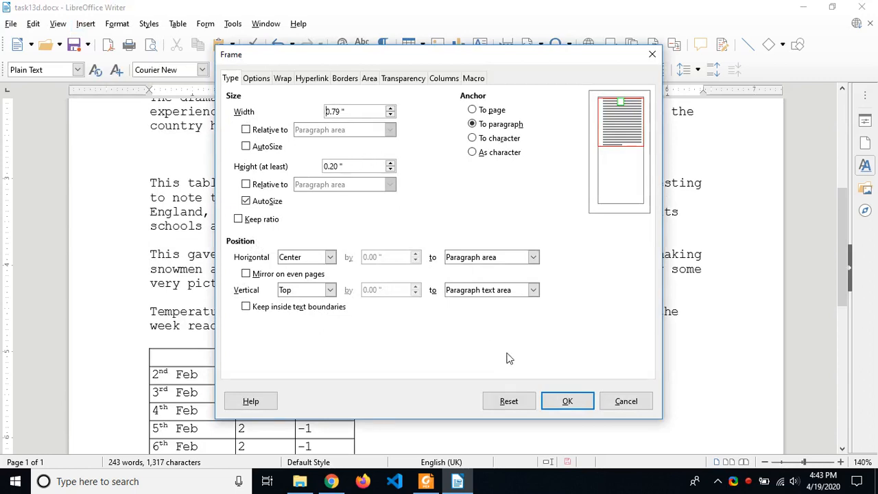
{"action": "left_click", "coordinate": [328, 258]}
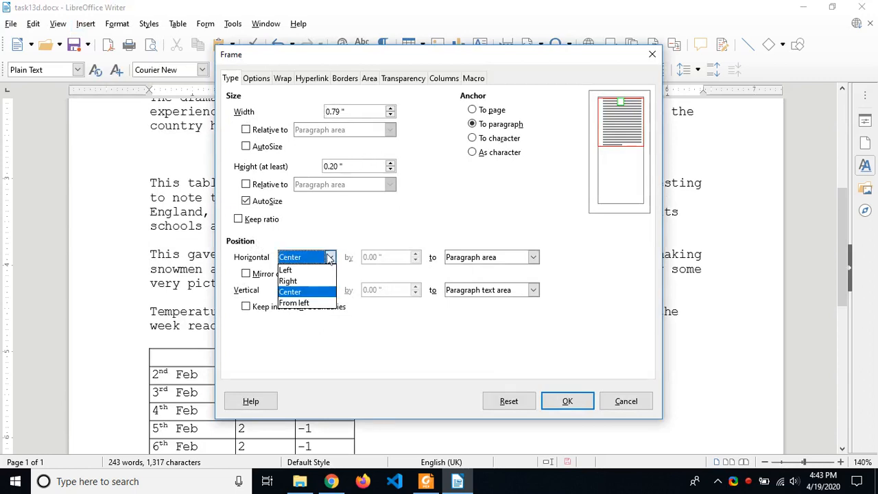
{"action": "left_click", "coordinate": [320, 272]}
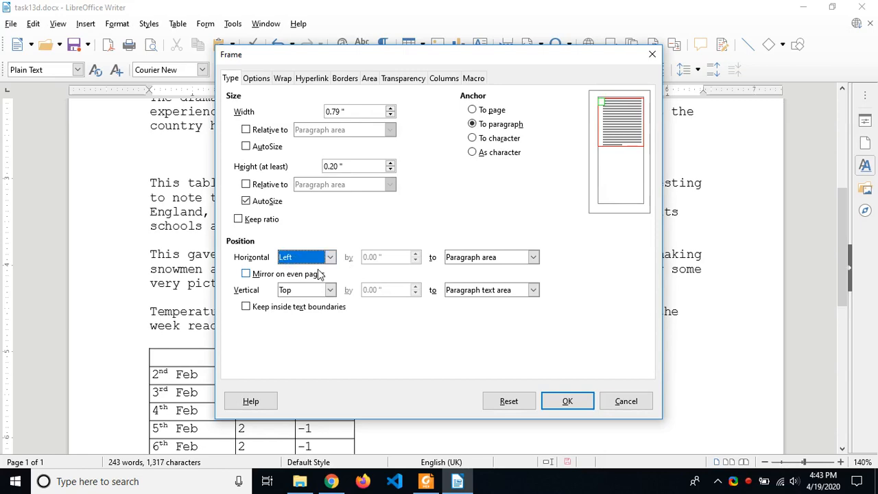
{"action": "left_click", "coordinate": [566, 400]}
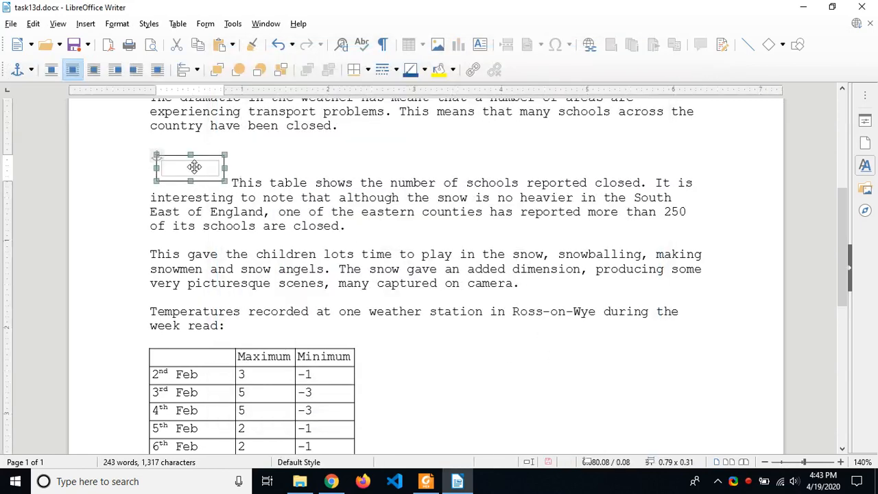
Review the new frame's size, position and wrap settings without changing them.
{"action": "double_click", "coordinate": [191, 166]}
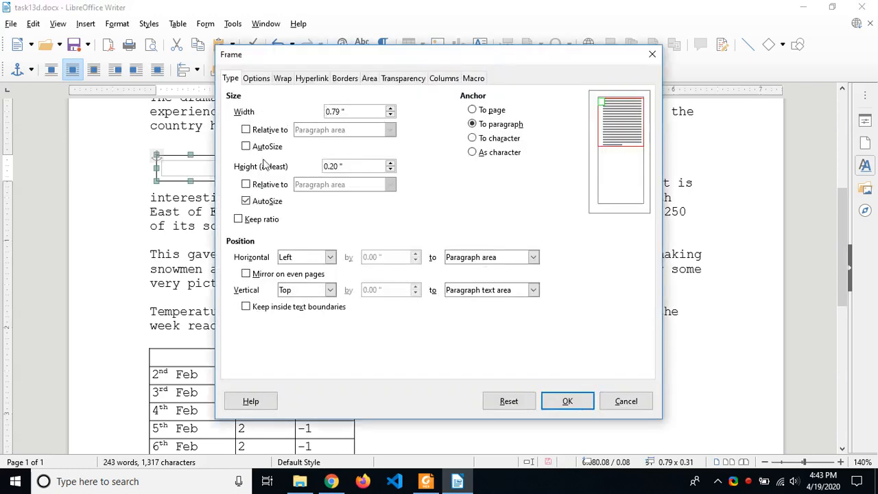
{"action": "left_click", "coordinate": [654, 54]}
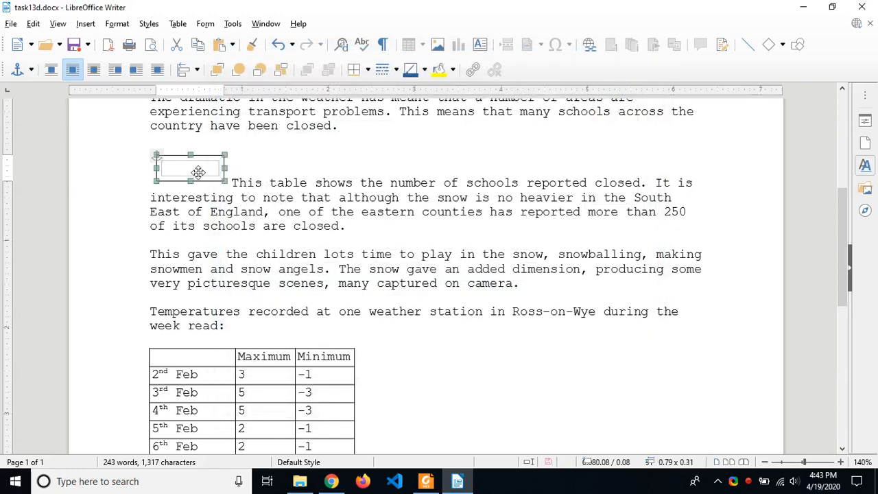
{"action": "double_click", "coordinate": [198, 172]}
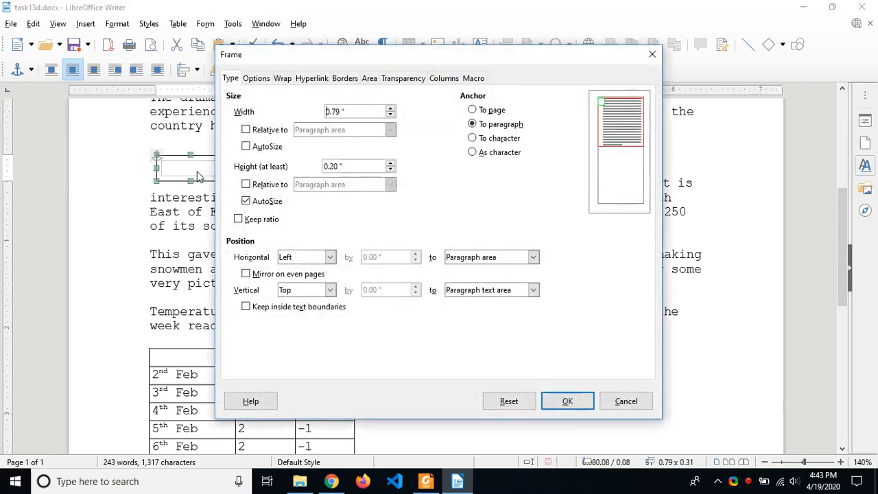
{"action": "left_click", "coordinate": [284, 80]}
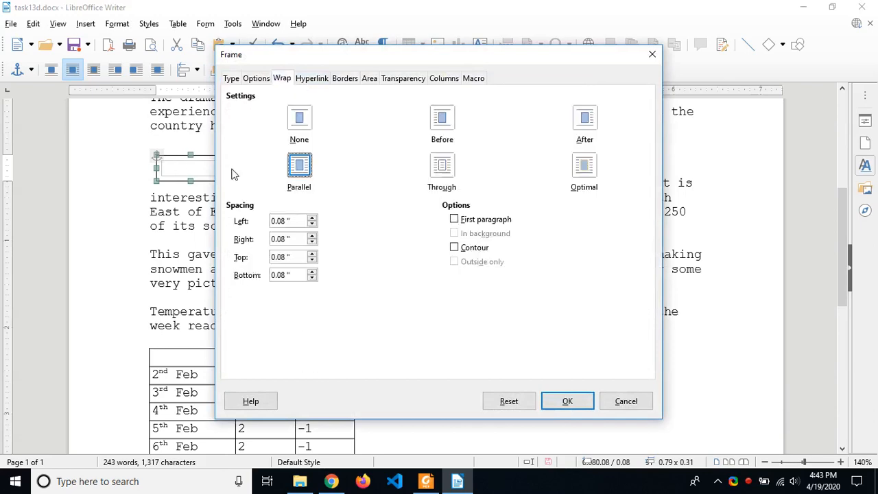
{"action": "left_click", "coordinate": [651, 54]}
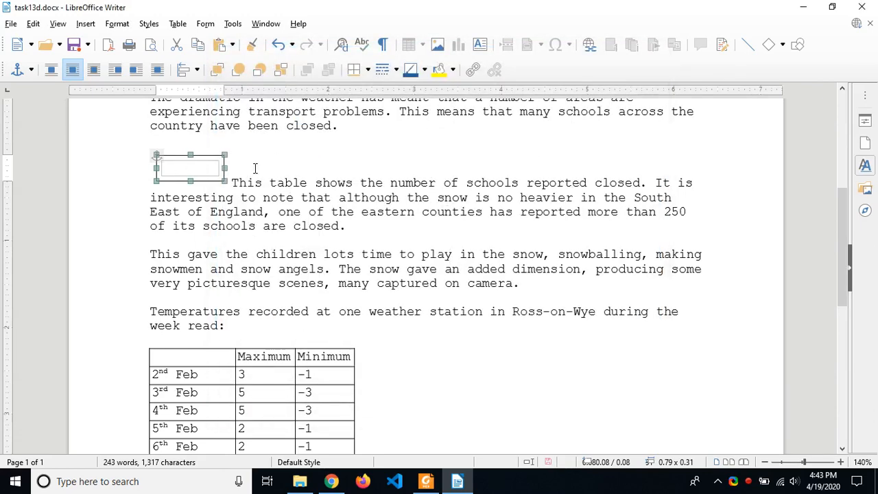
Paste the County and Closed table into the empty frame.
{"action": "left_click", "coordinate": [208, 167]}
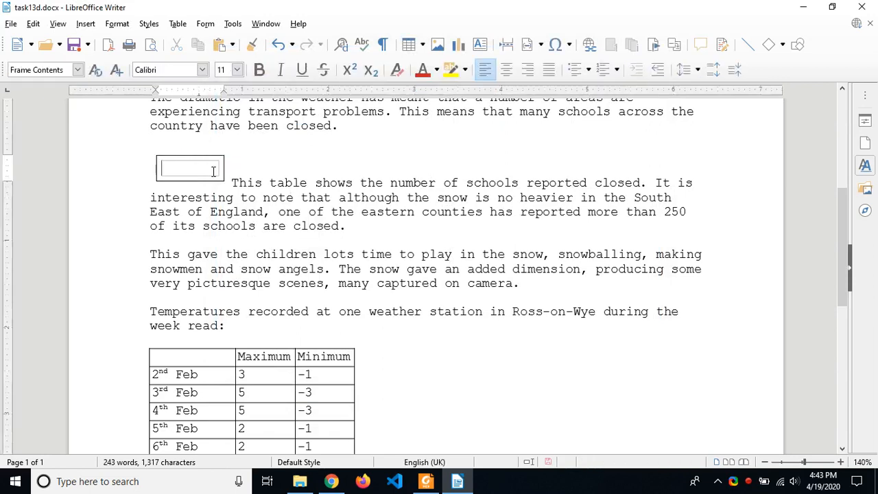
{"action": "right_click", "coordinate": [214, 171]}
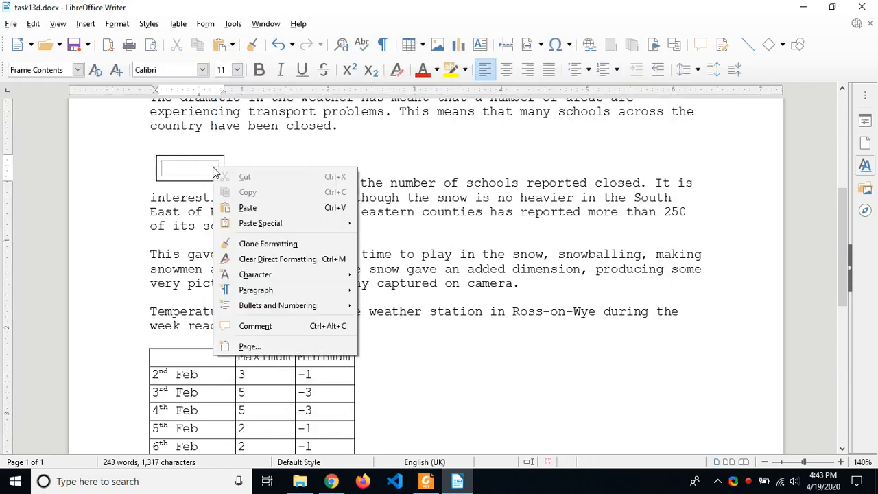
{"action": "left_click", "coordinate": [262, 209]}
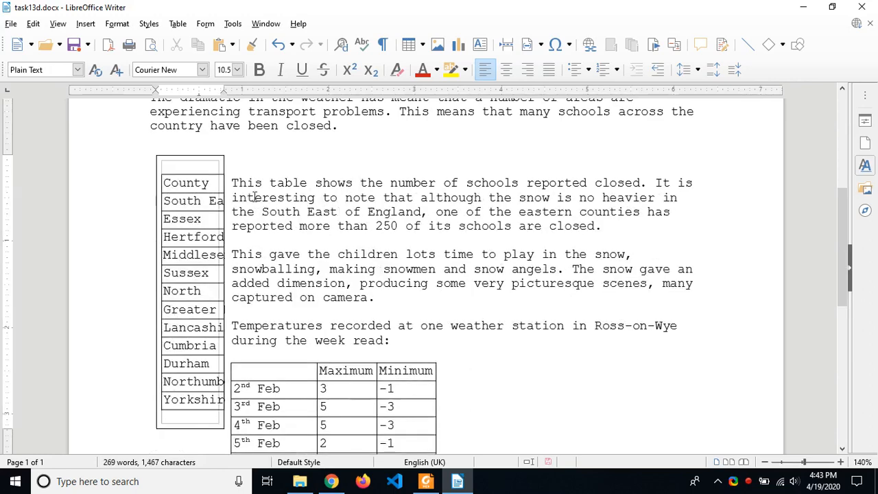
Widen the frame to about 2.57 inches to fit both table columns and align it with the left page margin.
{"action": "left_click", "coordinate": [224, 221]}
{"action": "left_click_drag", "start_coordinate": [225, 291], "coordinate": [363, 288]}
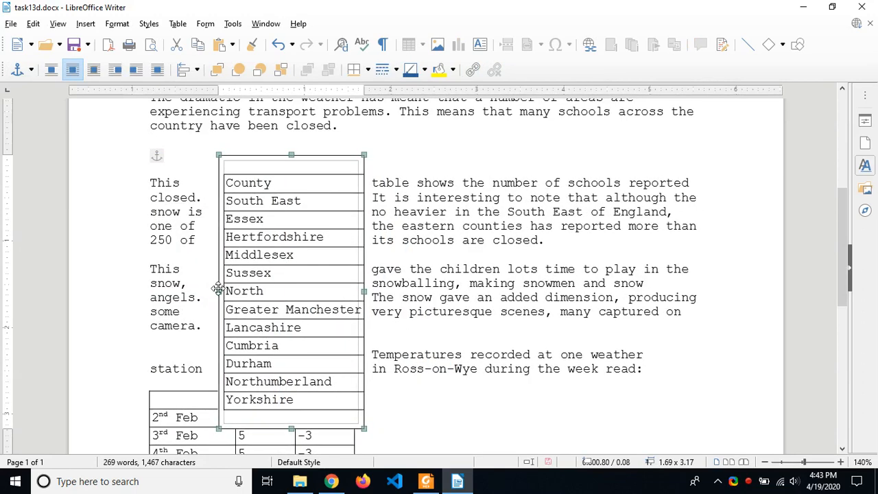
{"action": "left_click_drag", "start_coordinate": [216, 291], "coordinate": [152, 290]}
{"action": "left_click_drag", "start_coordinate": [286, 192], "coordinate": [228, 179]}
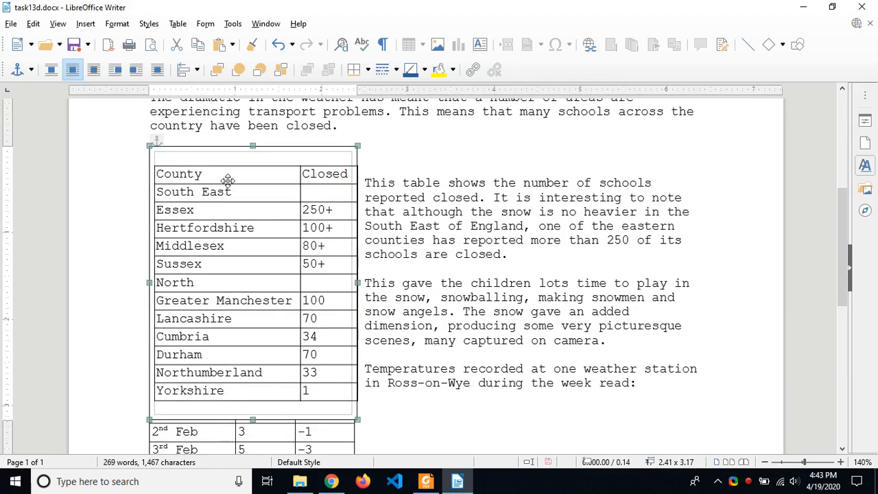
{"action": "mouse_move", "coordinate": [358, 282]}
{"action": "left_mouse_down"}
{"action": "mouse_move", "coordinate": [385, 280]}
{"action": "mouse_move", "coordinate": [371, 281]}
{"action": "left_mouse_up"}
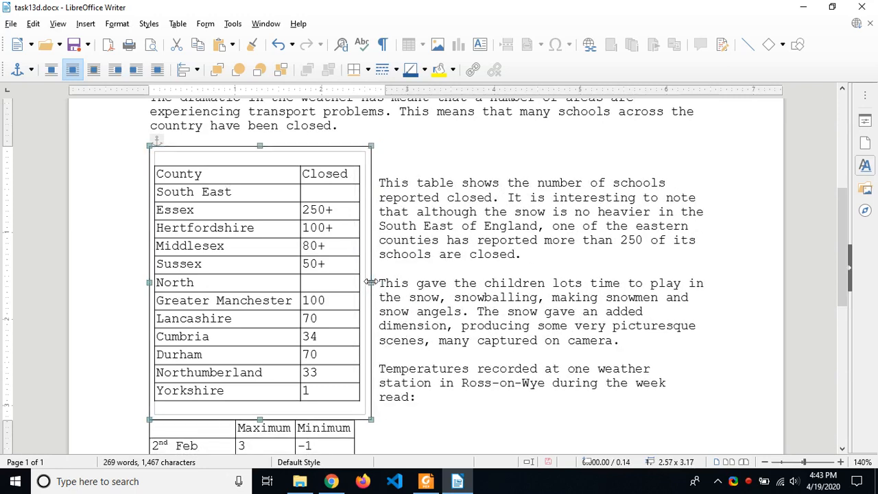
Delete the blank line above the table inside the frame and shorten the frame to about 3.01 inches high.
{"action": "left_click", "coordinate": [322, 160]}
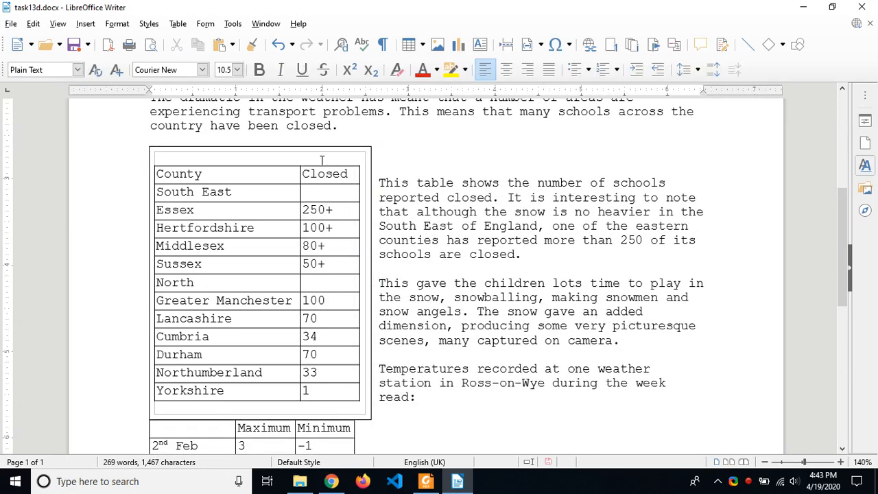
{"action": "key", "text": "Delete"}
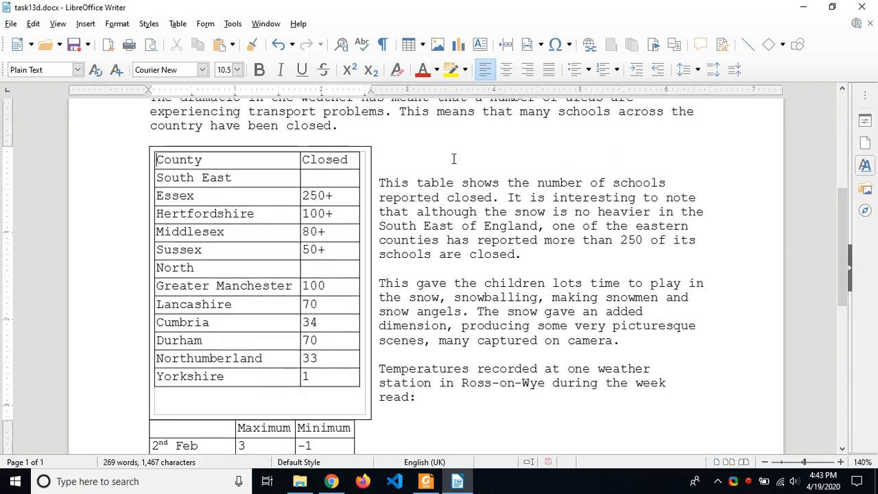
{"action": "left_click", "coordinate": [295, 408]}
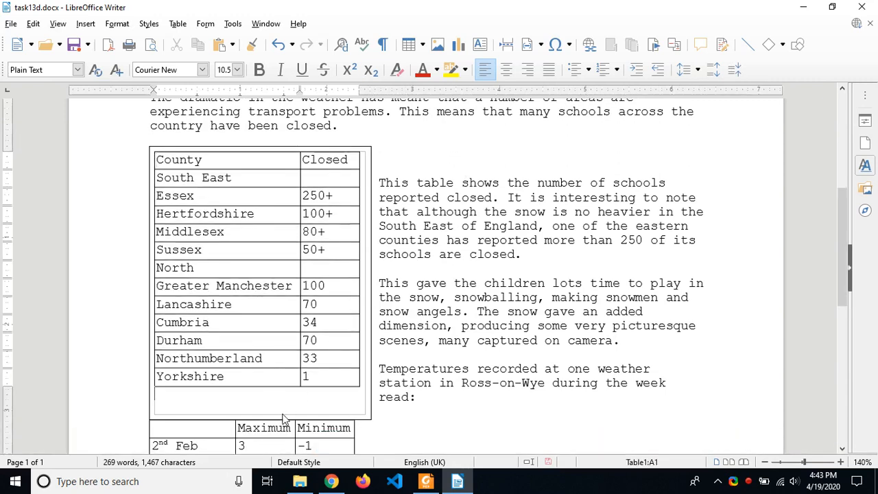
{"action": "scroll", "coordinate": [315, 397], "scroll_direction": "down", "scroll_amount": 1}
{"action": "left_click", "coordinate": [285, 377]}
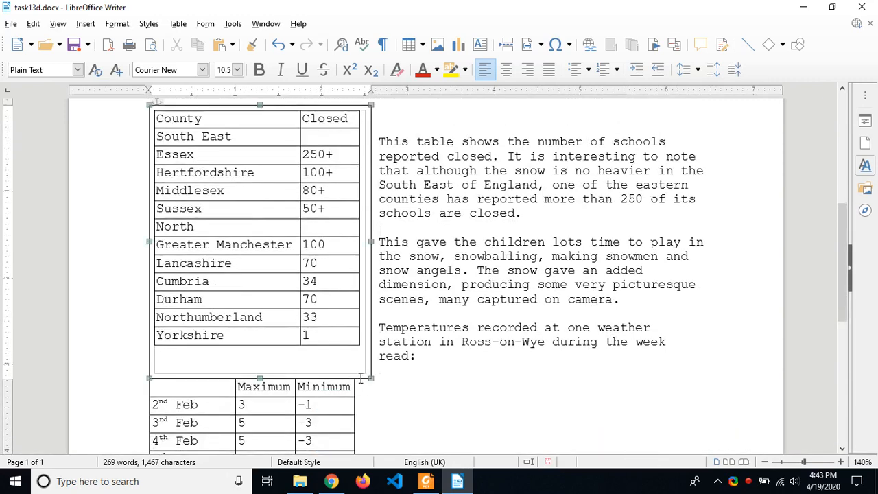
{"action": "left_click_drag", "start_coordinate": [259, 378], "coordinate": [260, 364]}
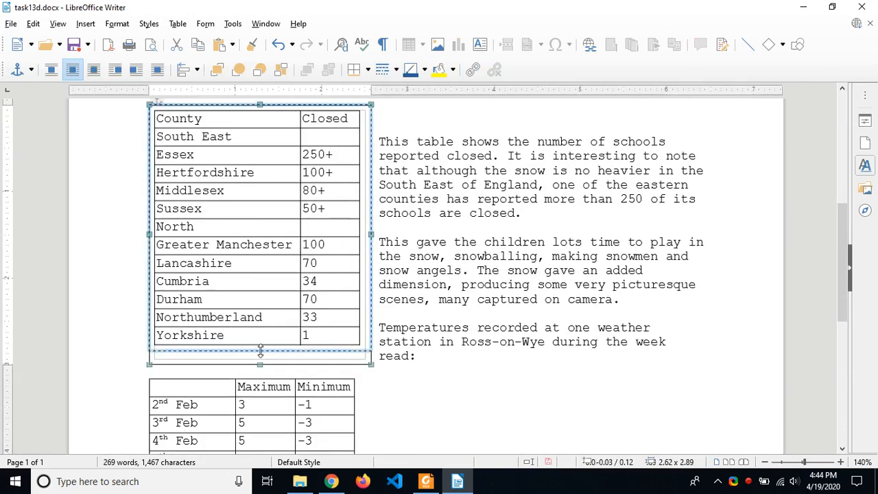
{"action": "scroll", "coordinate": [442, 310], "scroll_direction": "up", "scroll_amount": 1}
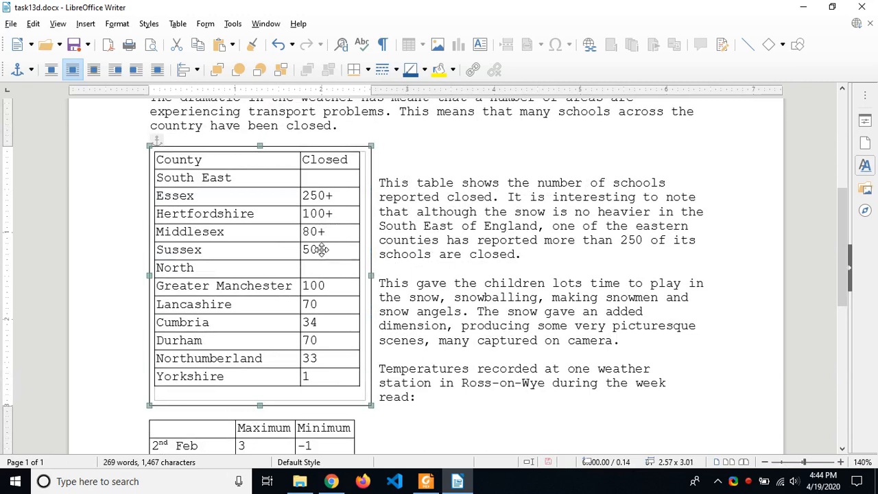
Delete the blank lines beside the frame so the "This table shows" paragraph starts level with the table.
{"action": "left_click", "coordinate": [404, 152]}
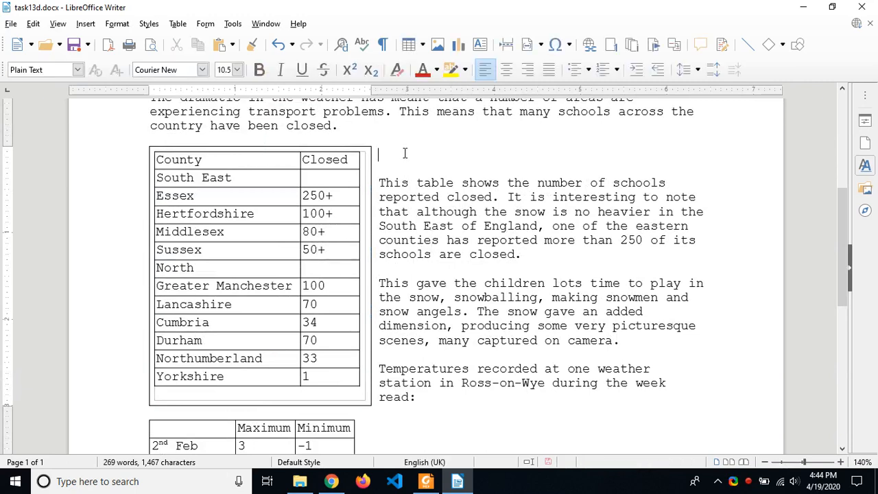
{"action": "key", "text": "Delete"}
{"action": "key", "text": "Delete"}
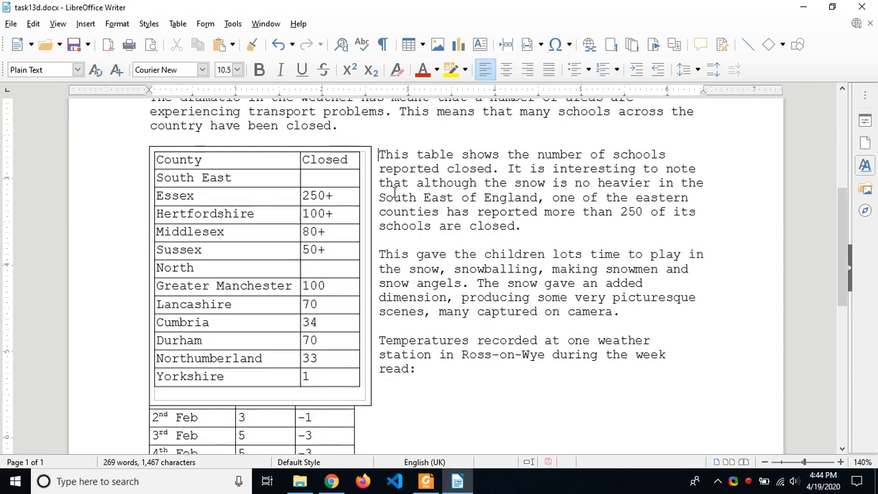
{"action": "scroll", "coordinate": [401, 233], "scroll_direction": "down", "scroll_amount": 1}
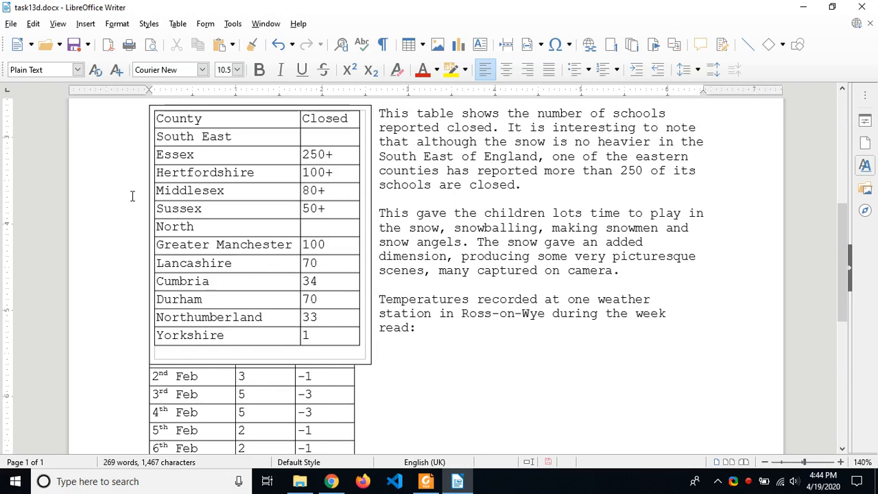
{"action": "scroll", "coordinate": [158, 264], "scroll_direction": "up", "scroll_amount": 1}
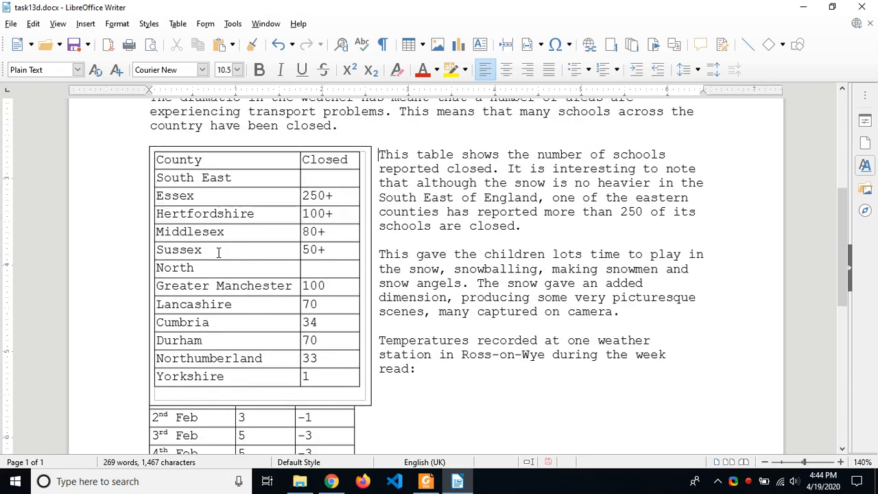
Remove all borders from the frame around the County and Closed table.
{"action": "left_click", "coordinate": [370, 275]}
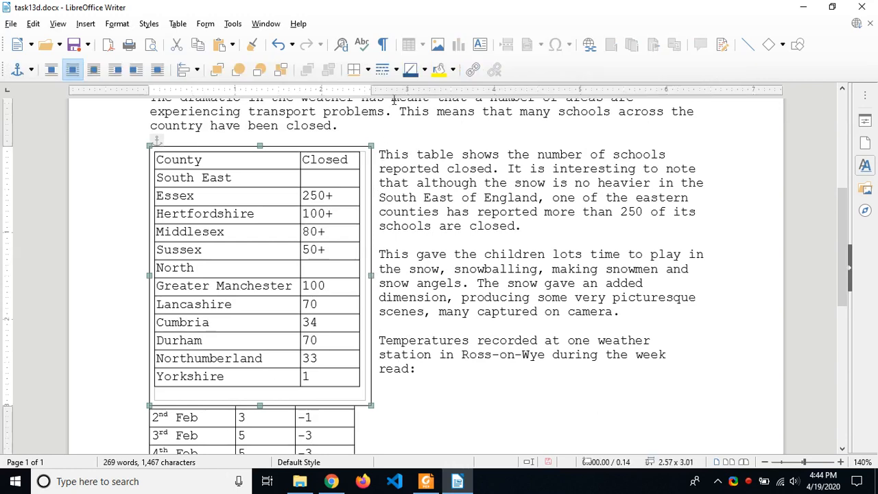
{"action": "left_click", "coordinate": [369, 69]}
{"action": "left_click", "coordinate": [355, 106]}
{"action": "left_click", "coordinate": [402, 226]}
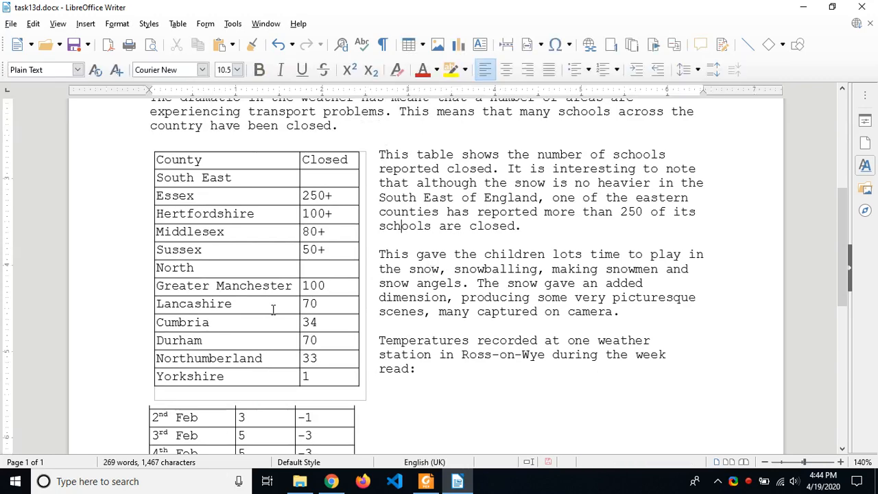
Check the layout of the temperatures table and the text flowing beside the framed table.
{"action": "left_click", "coordinate": [398, 419]}
{"action": "left_click", "coordinate": [330, 418]}
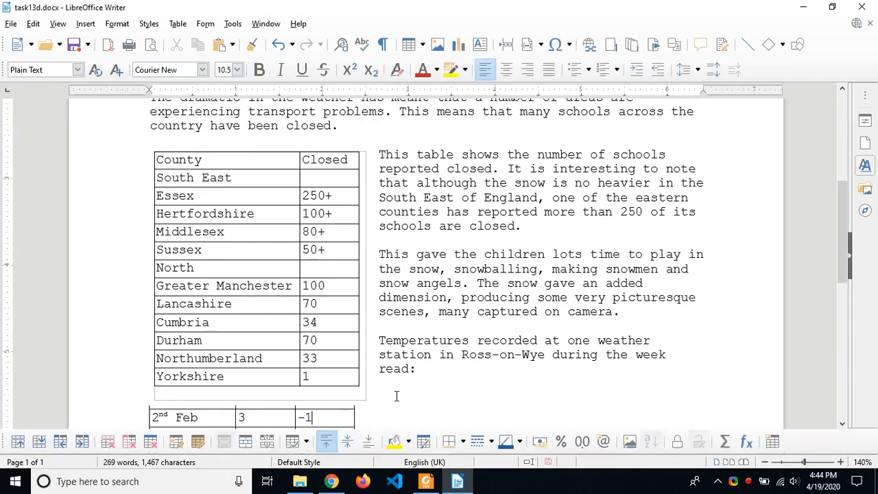
{"action": "scroll", "coordinate": [396, 396], "scroll_direction": "down", "scroll_amount": 2}
{"action": "left_click", "coordinate": [464, 304]}
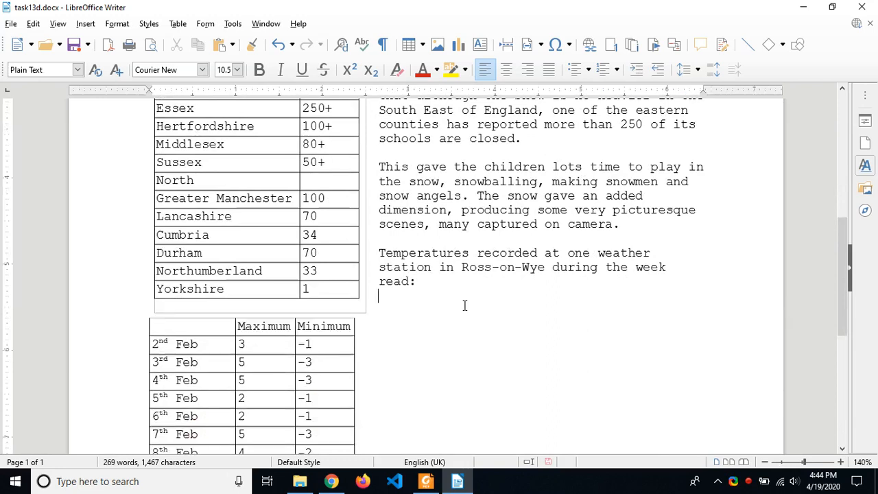
{"action": "scroll", "coordinate": [315, 333], "scroll_direction": "down", "scroll_amount": 1}
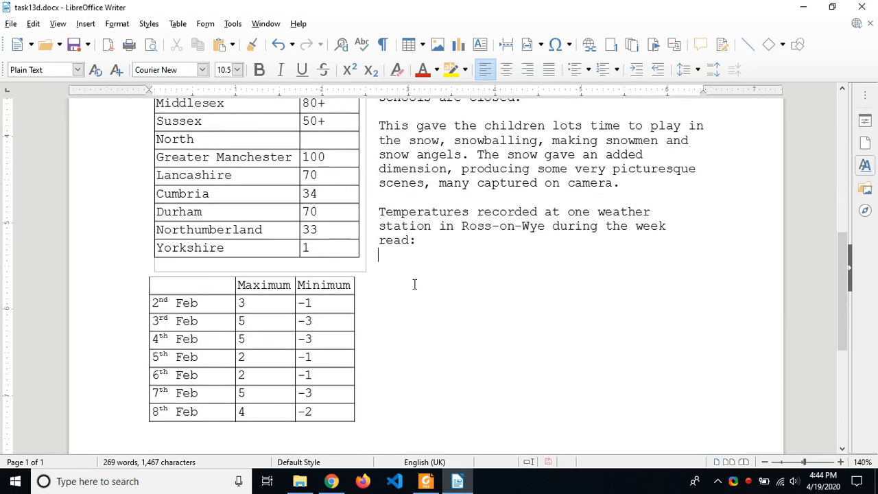
{"action": "scroll", "coordinate": [417, 280], "scroll_direction": "up", "scroll_amount": 3}
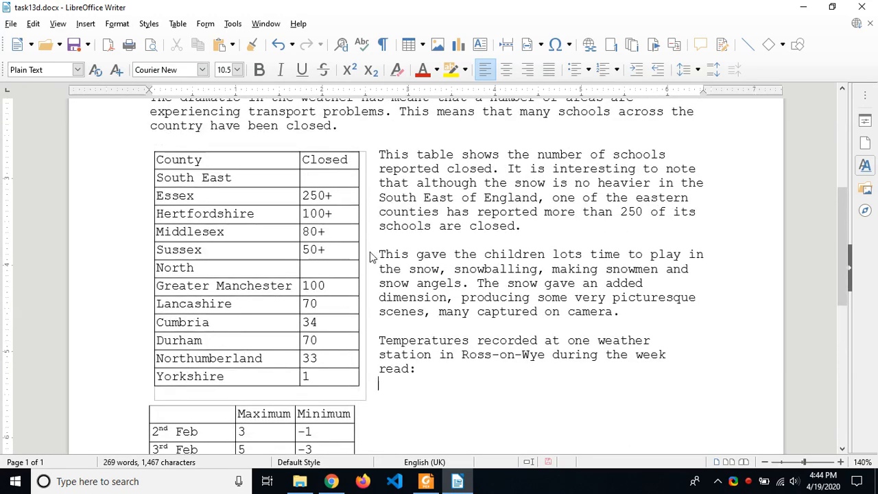
Widen the frame around the County and Closed table to about 2.79 inches.
{"action": "left_click", "coordinate": [370, 274]}
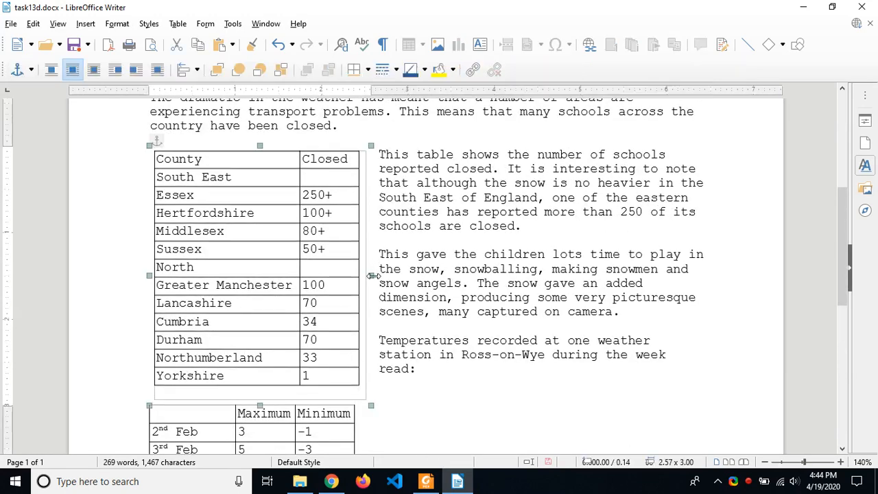
{"action": "left_click_drag", "start_coordinate": [371, 275], "coordinate": [390, 277]}
{"action": "left_click", "coordinate": [487, 334]}
{"action": "scroll", "coordinate": [488, 335], "scroll_direction": "down", "scroll_amount": 5}
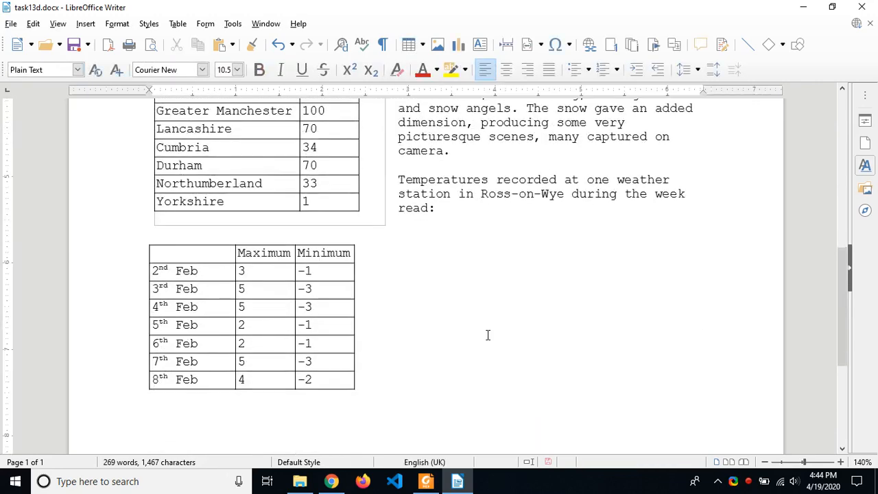
{"action": "scroll", "coordinate": [488, 334], "scroll_direction": "up", "scroll_amount": 3}
{"action": "scroll", "coordinate": [488, 335], "scroll_direction": "up", "scroll_amount": 2}
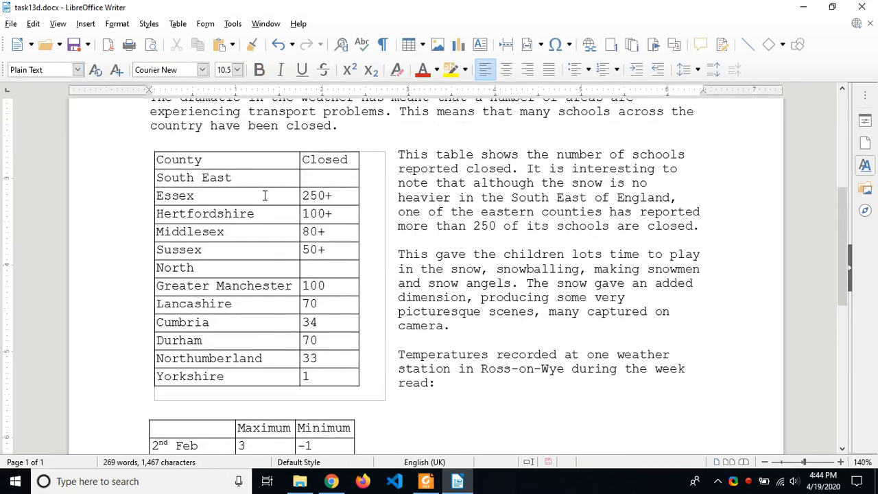
{"action": "scroll", "coordinate": [472, 316], "scroll_direction": "down", "scroll_amount": 3}
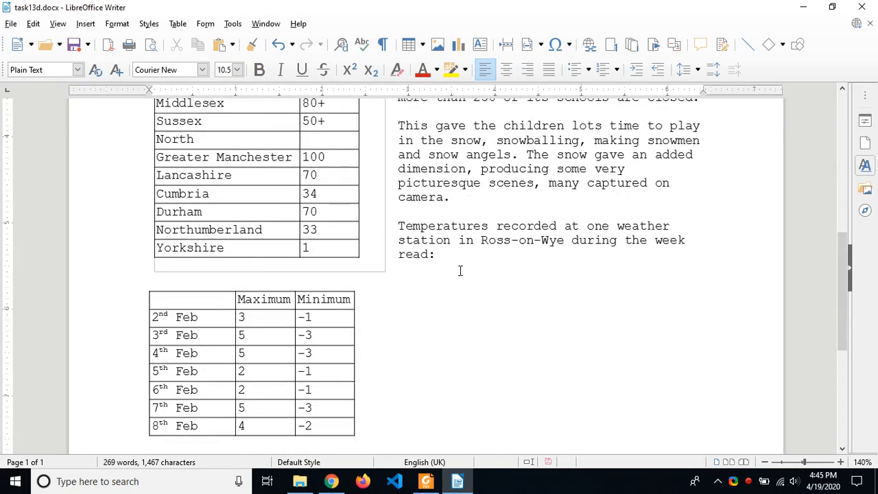
Try moving the "Temperatures recorded" paragraph down with four blank lines, and delete those blank lines again.
{"action": "left_click", "coordinate": [488, 207]}
{"action": "key", "text": "Return"}
{"action": "key", "text": "Return"}
{"action": "key", "text": "Return"}
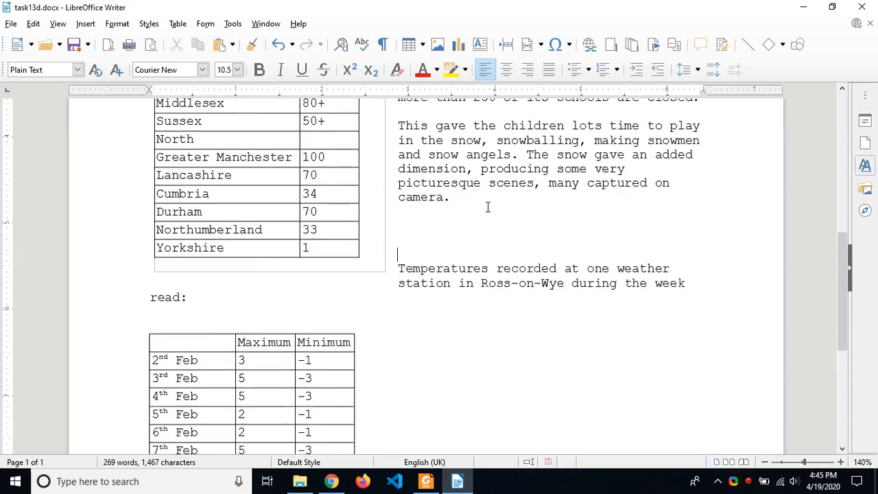
{"action": "key", "text": "Return"}
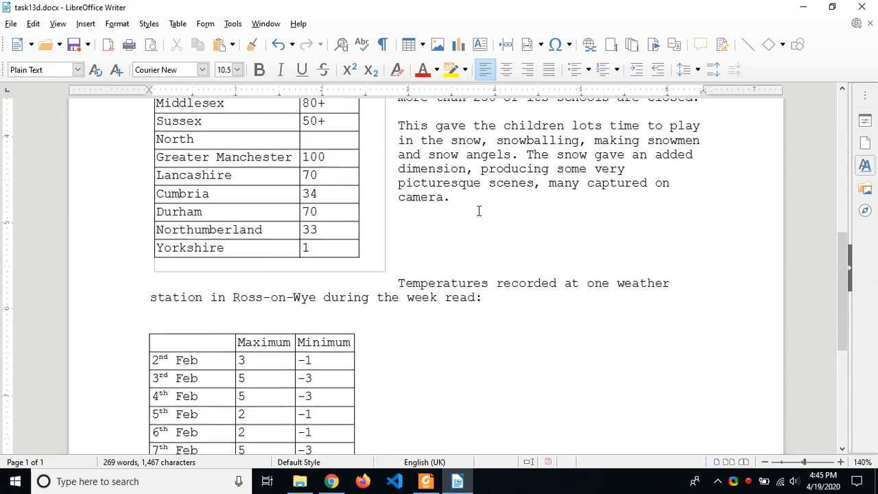
{"action": "key", "text": "BackSpace"}
{"action": "key", "text": "BackSpace"}
{"action": "key", "text": "BackSpace"}
{"action": "key", "text": "BackSpace"}
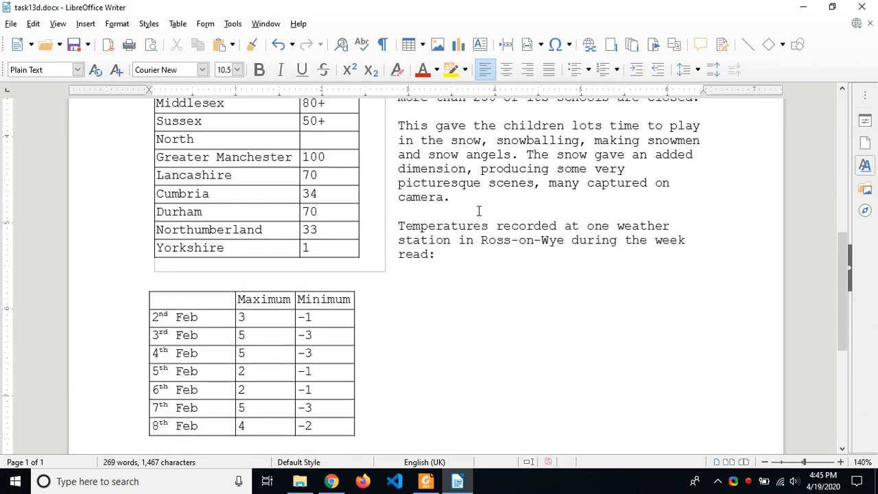
{"action": "scroll", "coordinate": [386, 271], "scroll_direction": "up", "scroll_amount": 5}
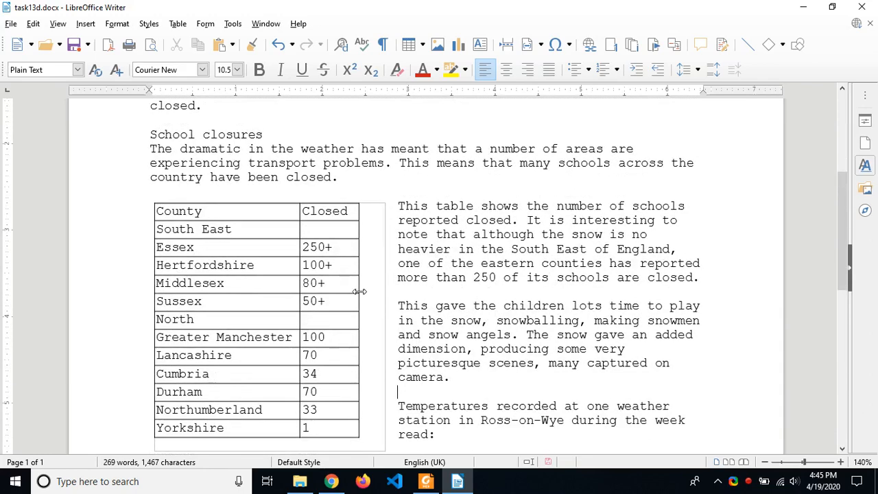
{"action": "scroll", "coordinate": [377, 267], "scroll_direction": "down", "scroll_amount": 1}
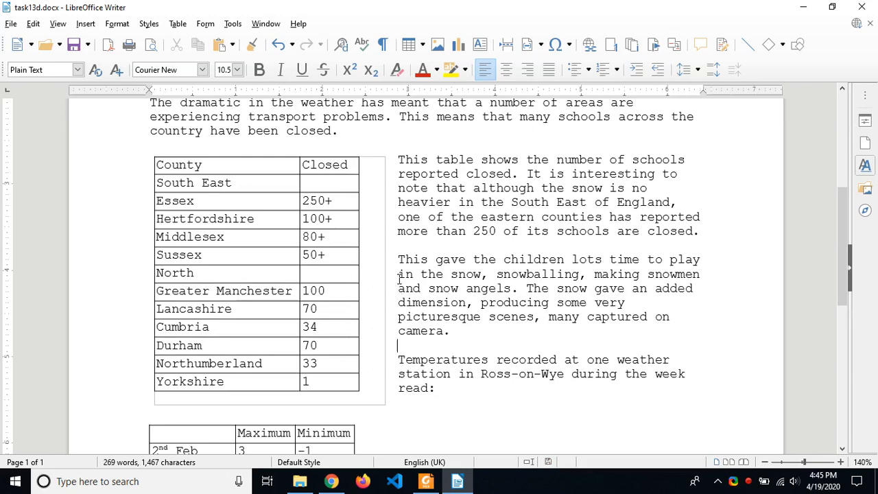
Switch to File Explorer and open task13d.docx from the With Windows Office Chapter13 folder in Word.
{"action": "left_click", "coordinate": [300, 481]}
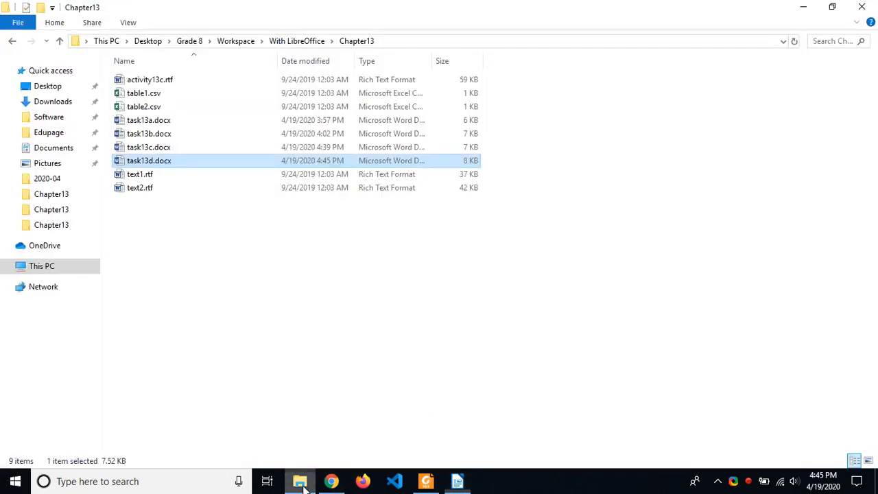
{"action": "left_click", "coordinate": [236, 41]}
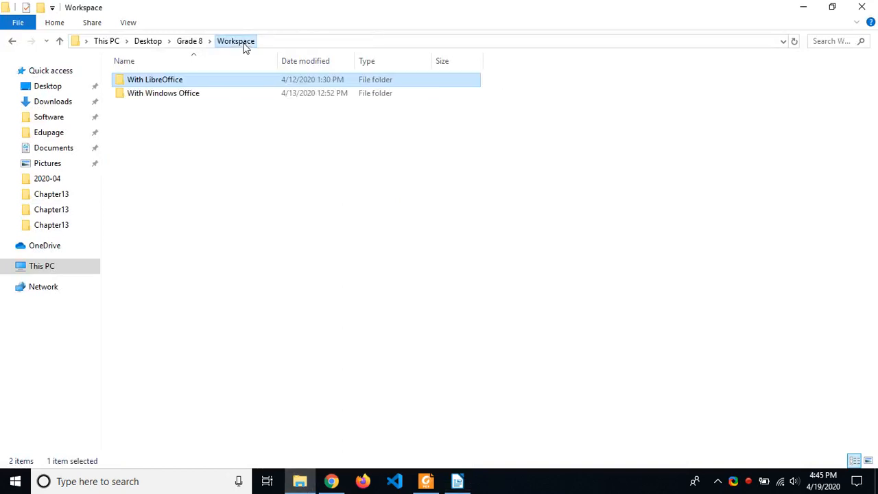
{"action": "double_click", "coordinate": [201, 98]}
{"action": "double_click", "coordinate": [175, 80]}
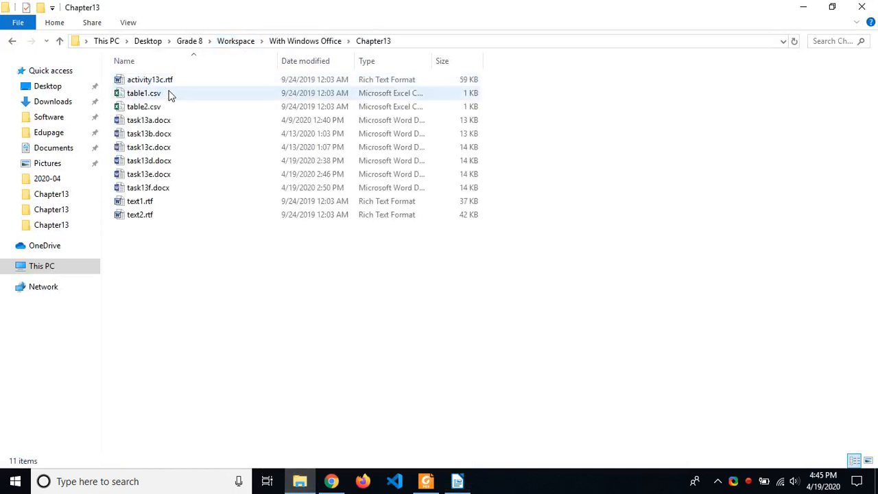
{"action": "key", "text": "alt+Tab"}
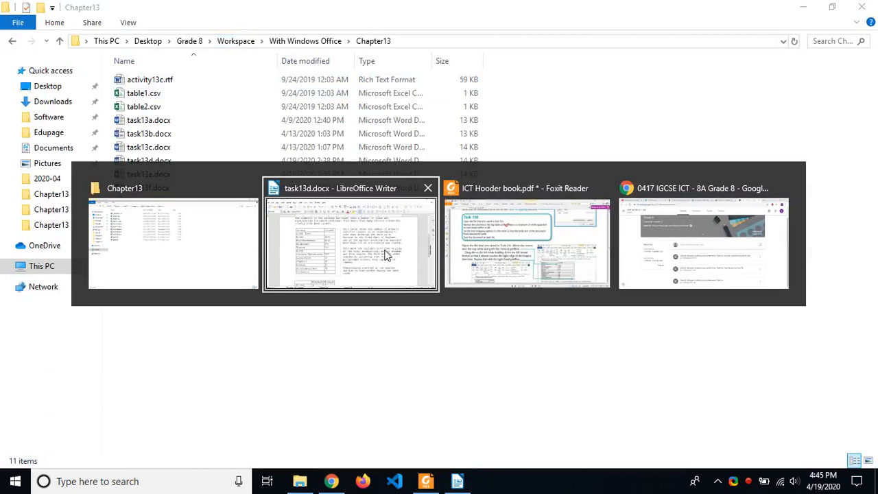
{"action": "key", "text": "alt+Tab"}
{"action": "key", "text": "alt+Tab"}
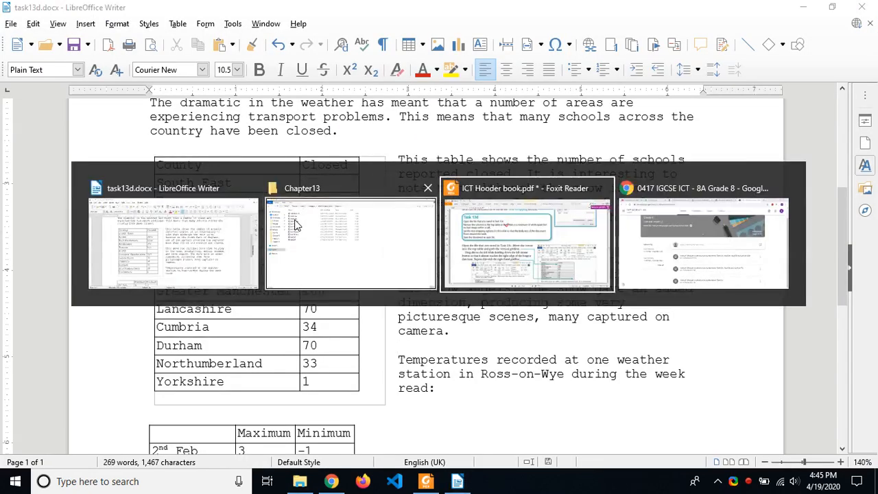
{"action": "left_click", "coordinate": [321, 242]}
{"action": "left_click", "coordinate": [211, 168]}
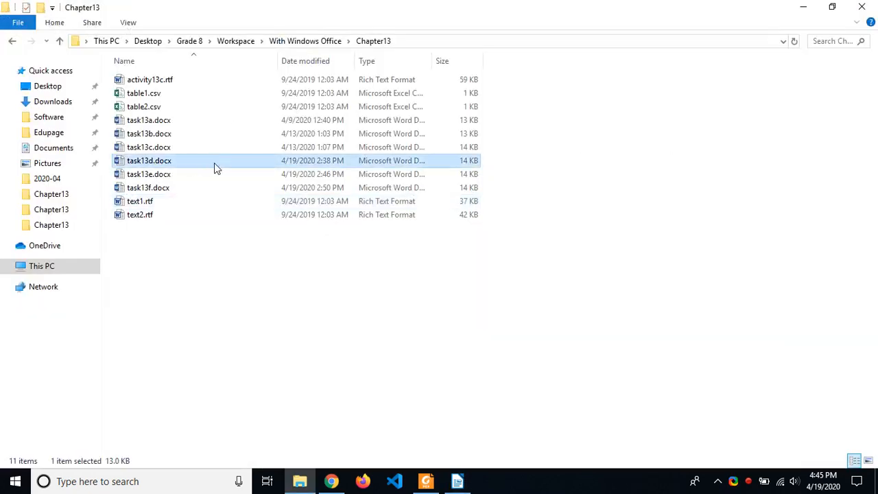
{"action": "double_click", "coordinate": [213, 168]}
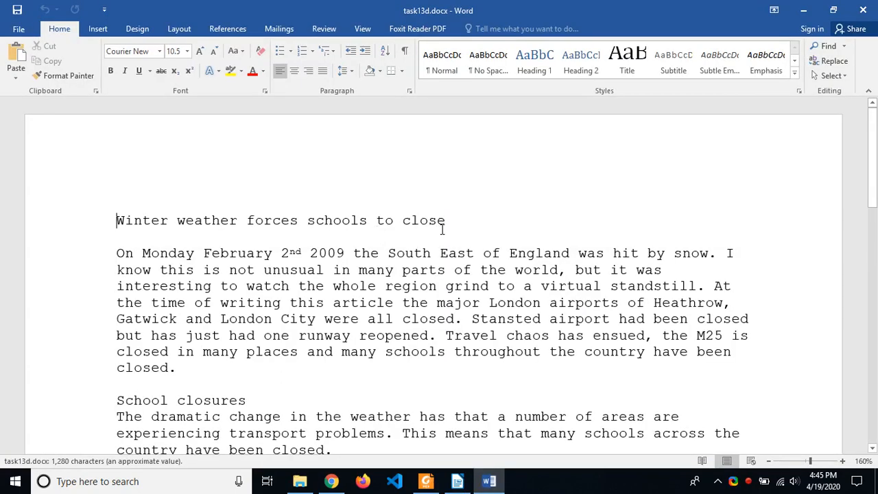
Compare how the body text flows around the County and Closed table in the Word version and in the LibreOffice Writer version.
{"action": "scroll", "coordinate": [445, 232], "scroll_direction": "down", "scroll_amount": 6}
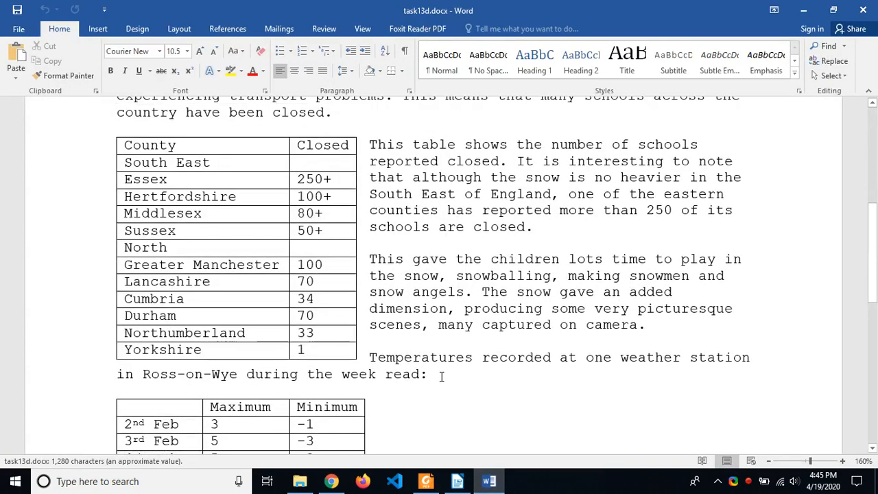
{"action": "left_click", "coordinate": [444, 374]}
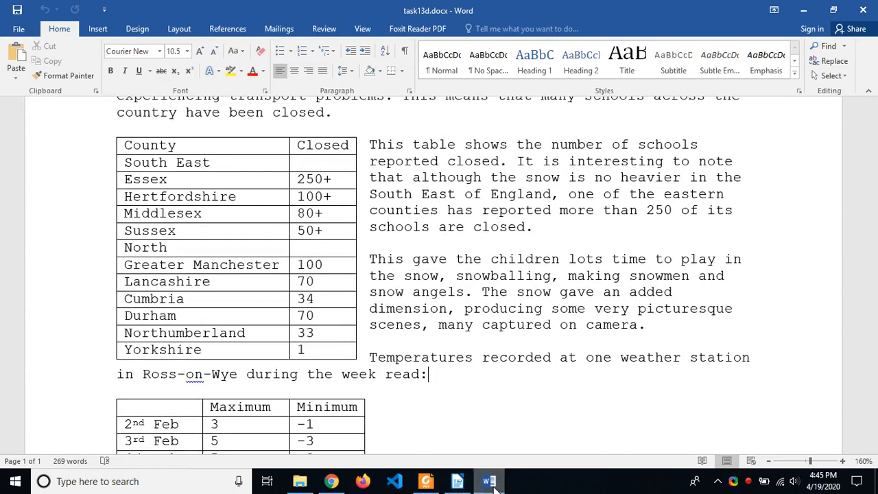
{"action": "left_click", "coordinate": [457, 481]}
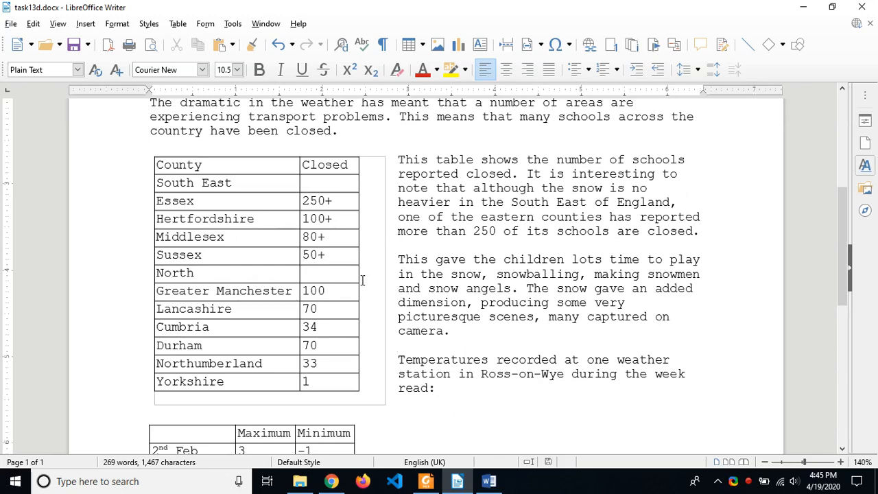
{"action": "scroll", "coordinate": [465, 249], "scroll_direction": "down", "scroll_amount": 2}
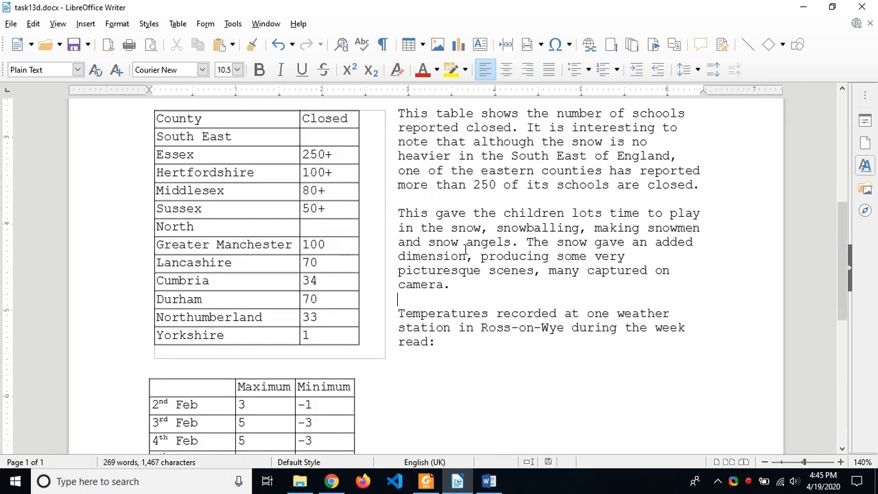
{"action": "scroll", "coordinate": [375, 270], "scroll_direction": "up", "scroll_amount": 2}
{"action": "scroll", "coordinate": [373, 270], "scroll_direction": "up", "scroll_amount": 1}
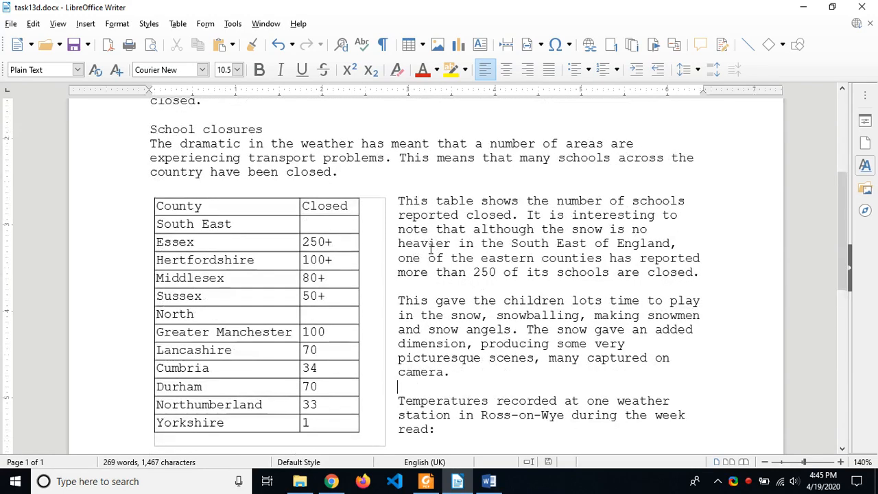
{"action": "scroll", "coordinate": [374, 264], "scroll_direction": "down", "scroll_amount": 2}
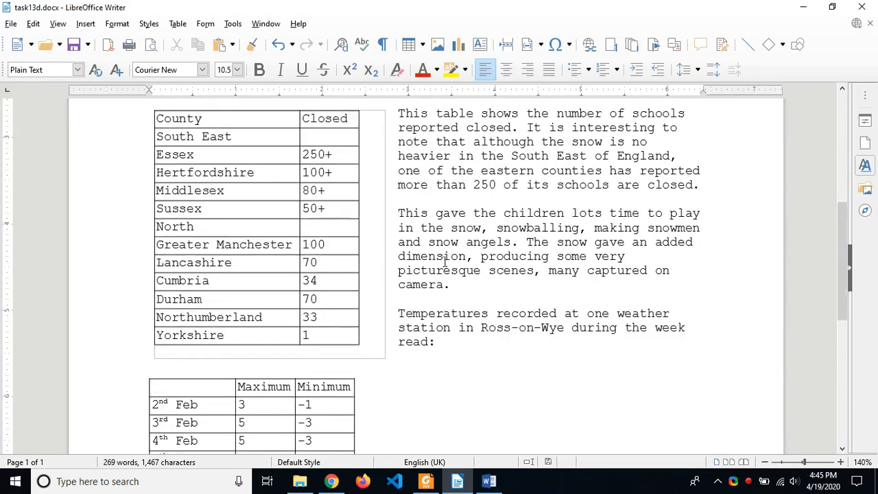
{"action": "scroll", "coordinate": [408, 302], "scroll_direction": "up", "scroll_amount": 1}
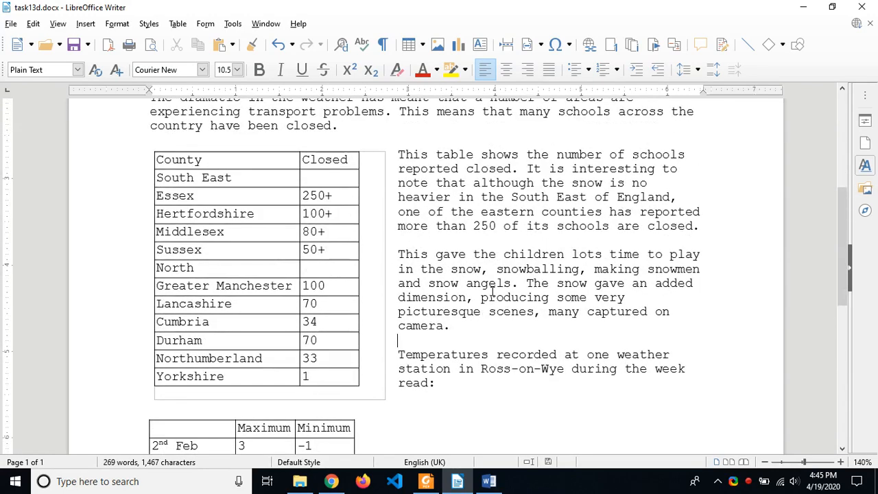
{"action": "left_click", "coordinate": [307, 250]}
{"action": "left_click", "coordinate": [245, 154]}
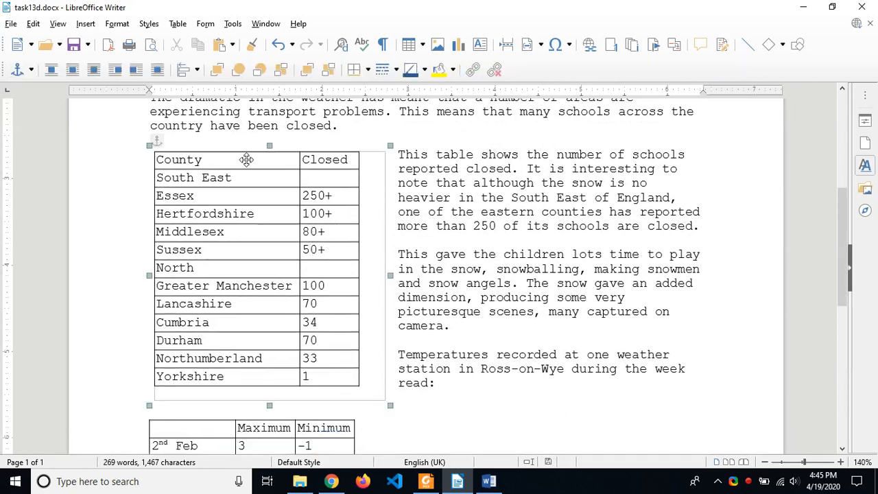
{"action": "left_click_drag", "start_coordinate": [243, 152], "coordinate": [248, 152]}
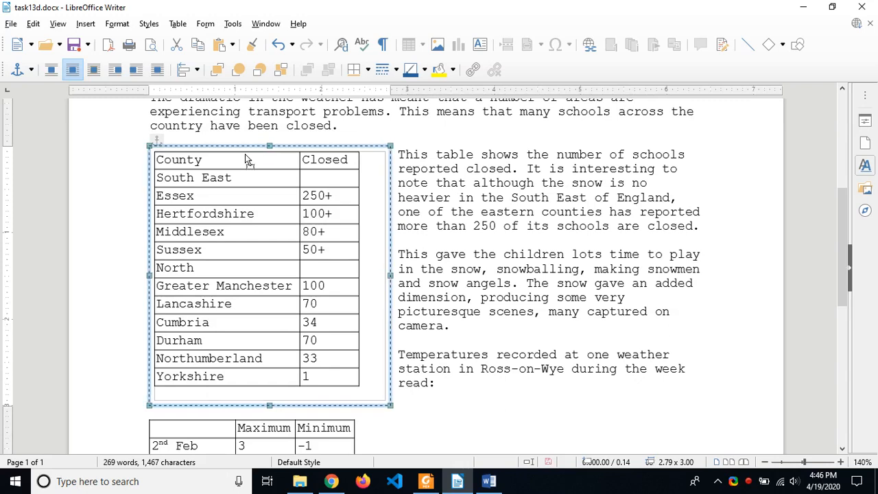
{"action": "left_click", "coordinate": [450, 174]}
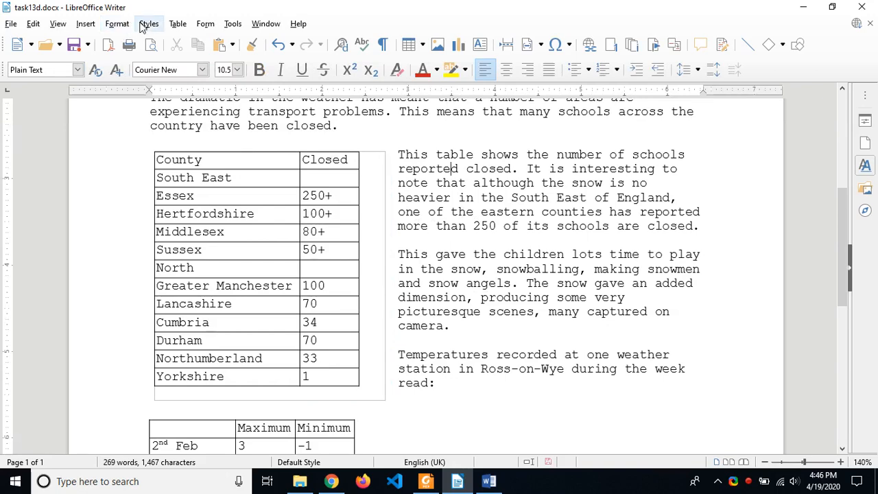
{"action": "left_click", "coordinate": [172, 27]}
{"action": "mouse_move", "coordinate": [113, 26]}
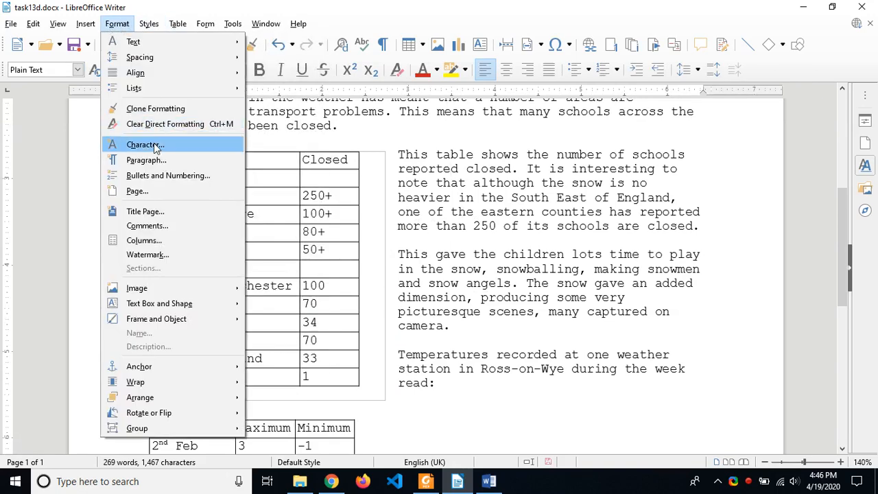
{"action": "mouse_move", "coordinate": [86, 25]}
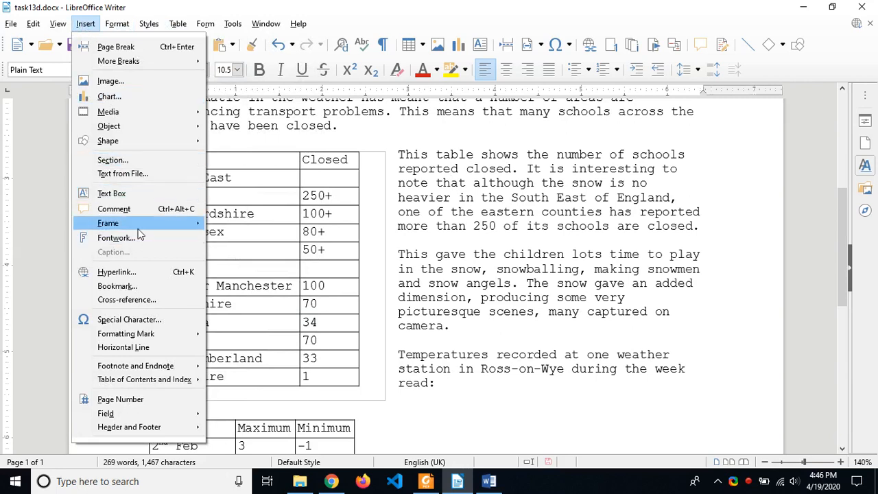
{"action": "left_click", "coordinate": [477, 248]}
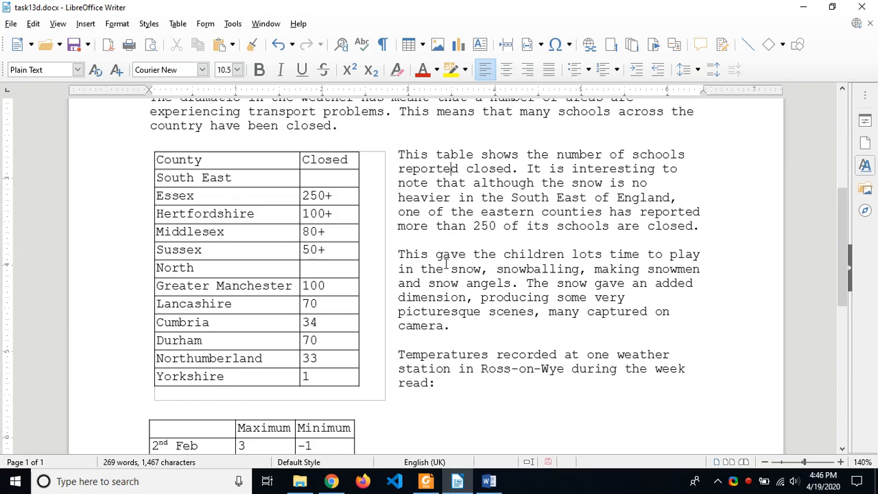
Switch to Foxit Reader and draw a red tick on the Task 13d instruction about text wrapping.
{"action": "left_click", "coordinate": [425, 480]}
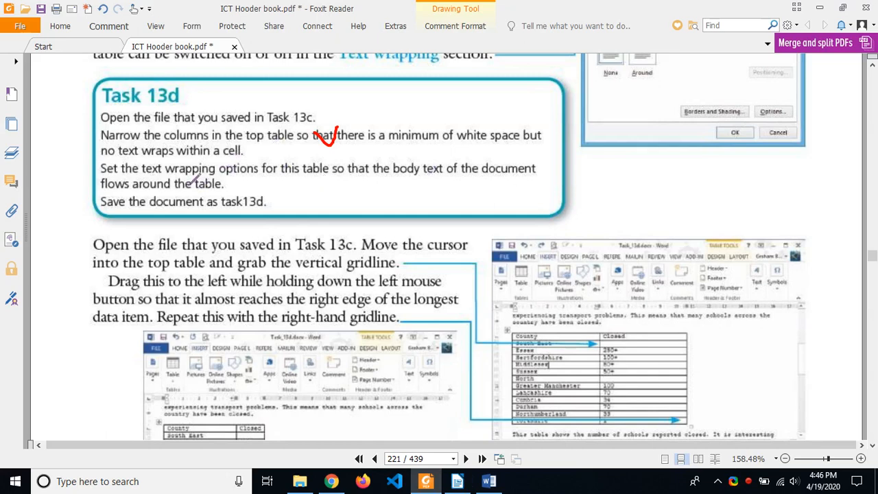
{"action": "left_click_drag", "start_coordinate": [197, 170], "coordinate": [234, 156]}
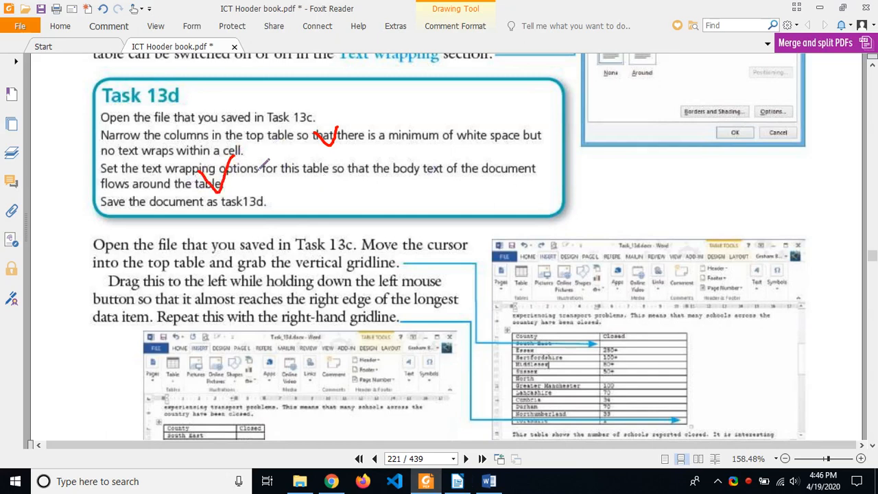